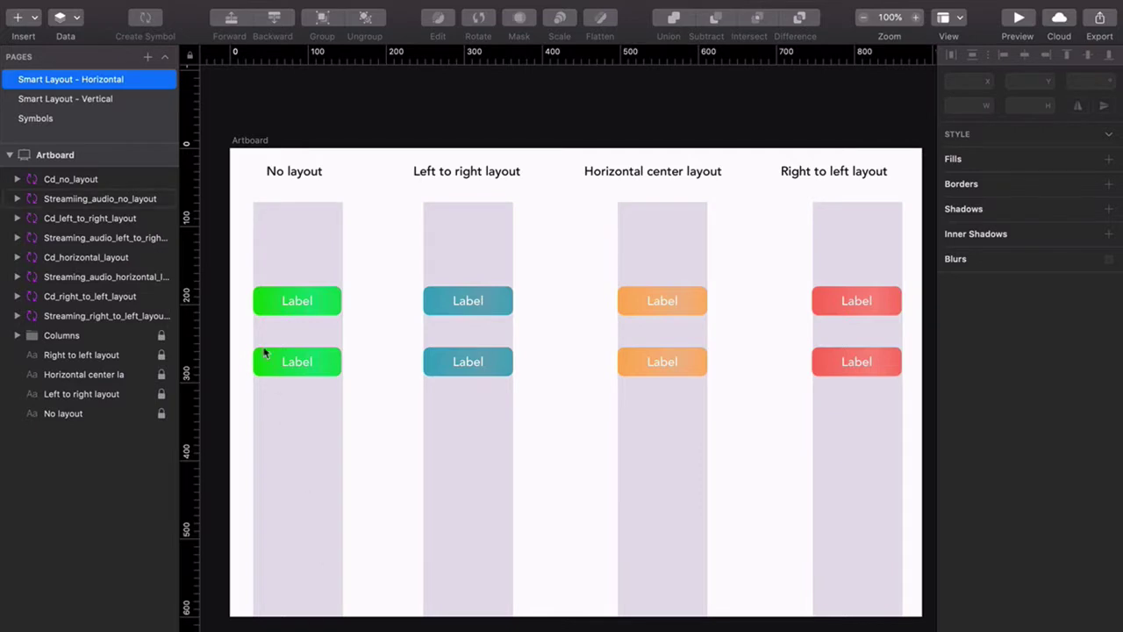
# Relabel the green No layout buttons 'Cd' and 'Streaming Audio', leaving their fixed width unchanged.
pyautogui.moveTo(237, 257); pyautogui.dragTo(915, 414)
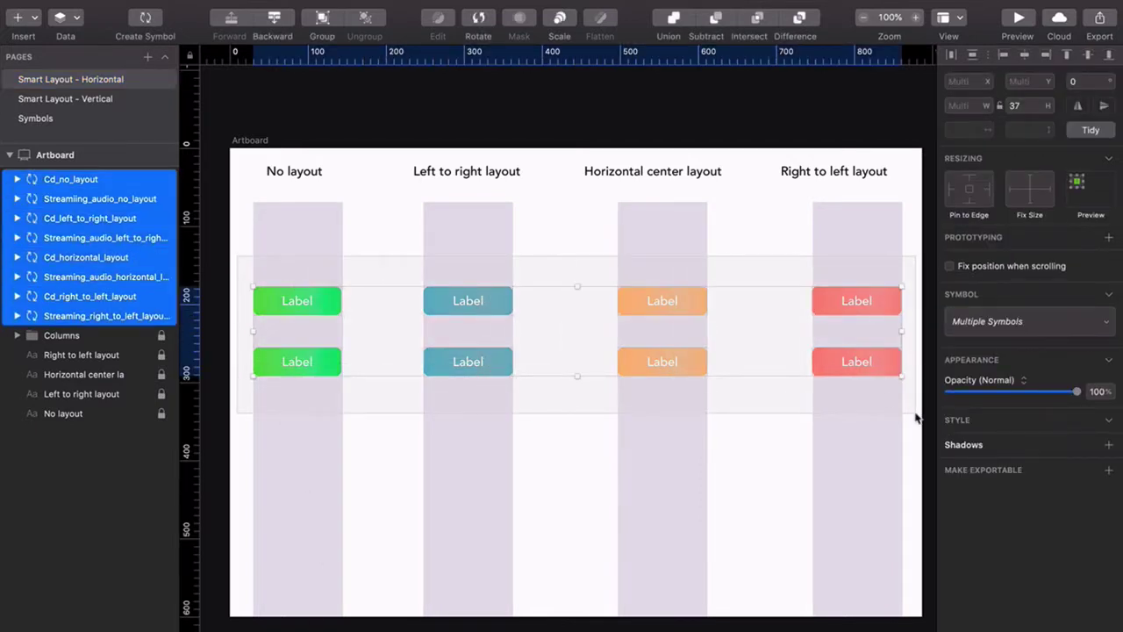
pyautogui.click(694, 226)
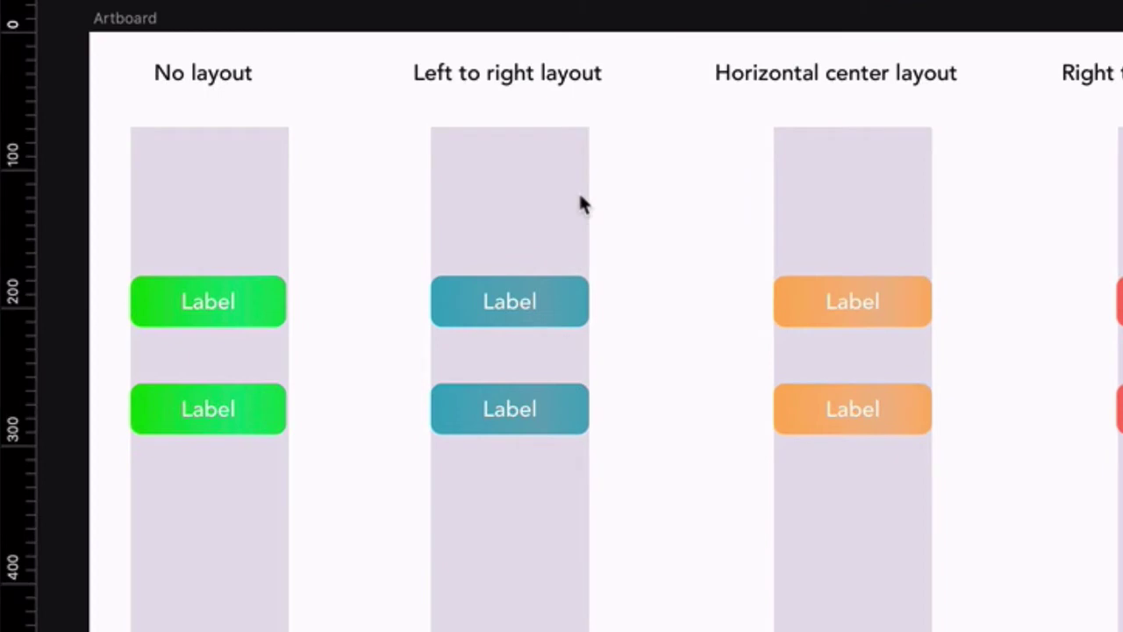
pyautogui.click(208, 313)
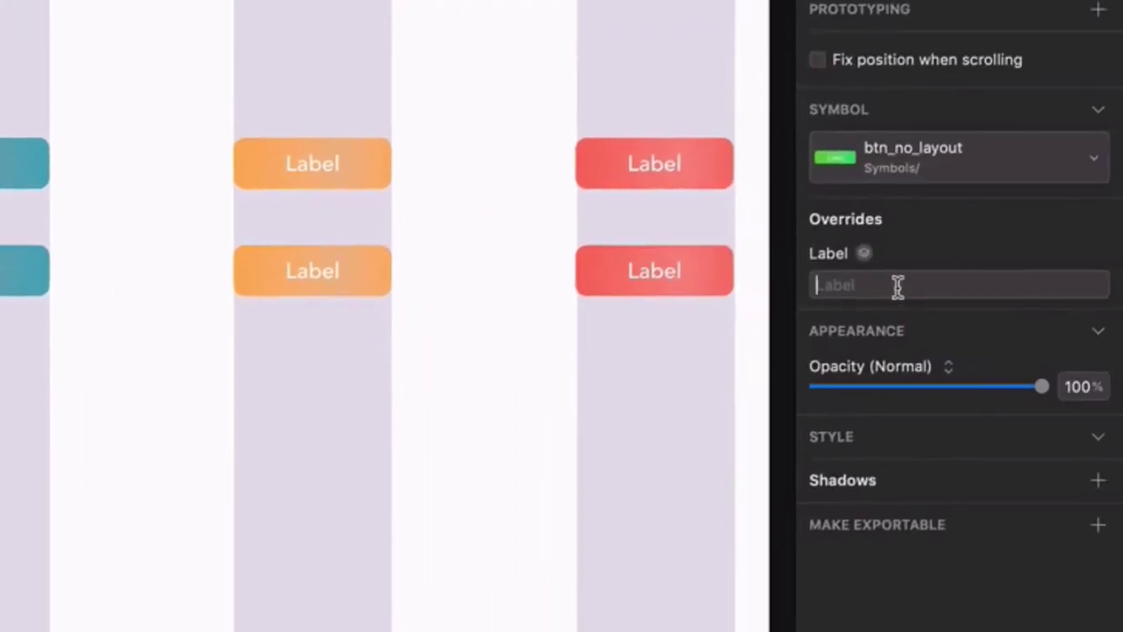
pyautogui.click(897, 286)
pyautogui.write('Streaming Audio')
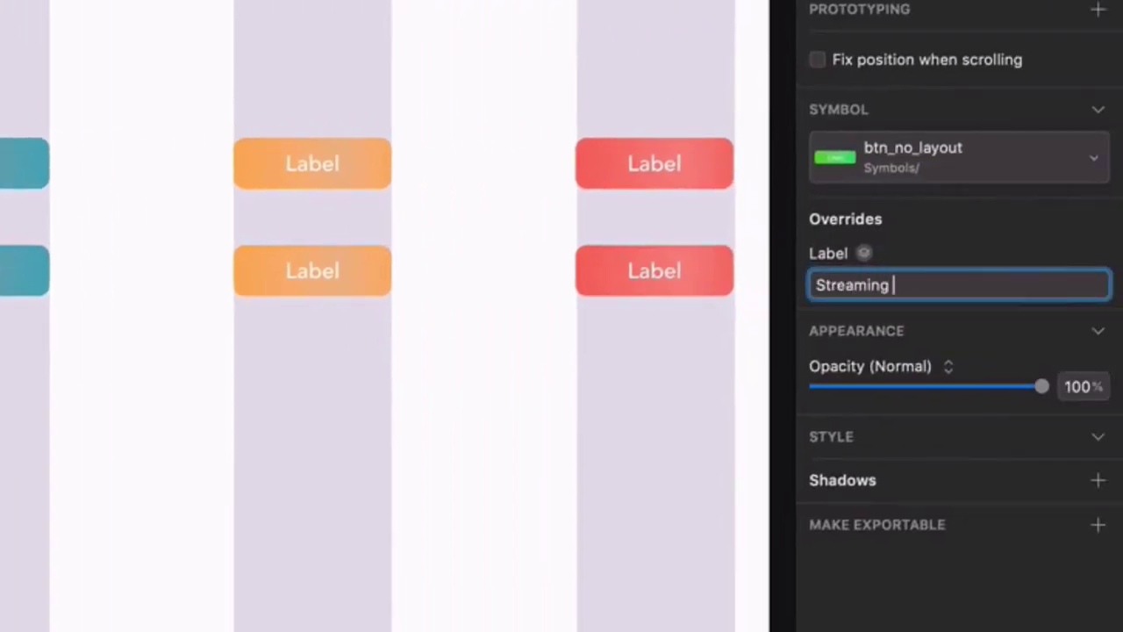
pyautogui.press('Return')
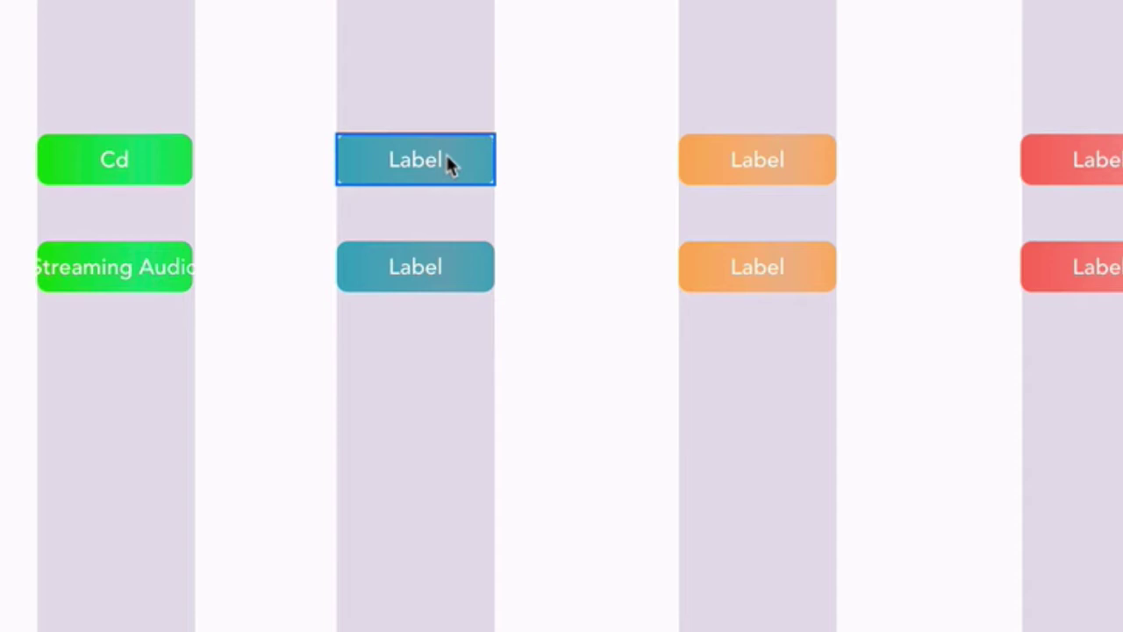
# Label the blue Left to right buttons 'Cd' and 'Streaming Audio', each resizing to fit.
pyautogui.click(446, 155)
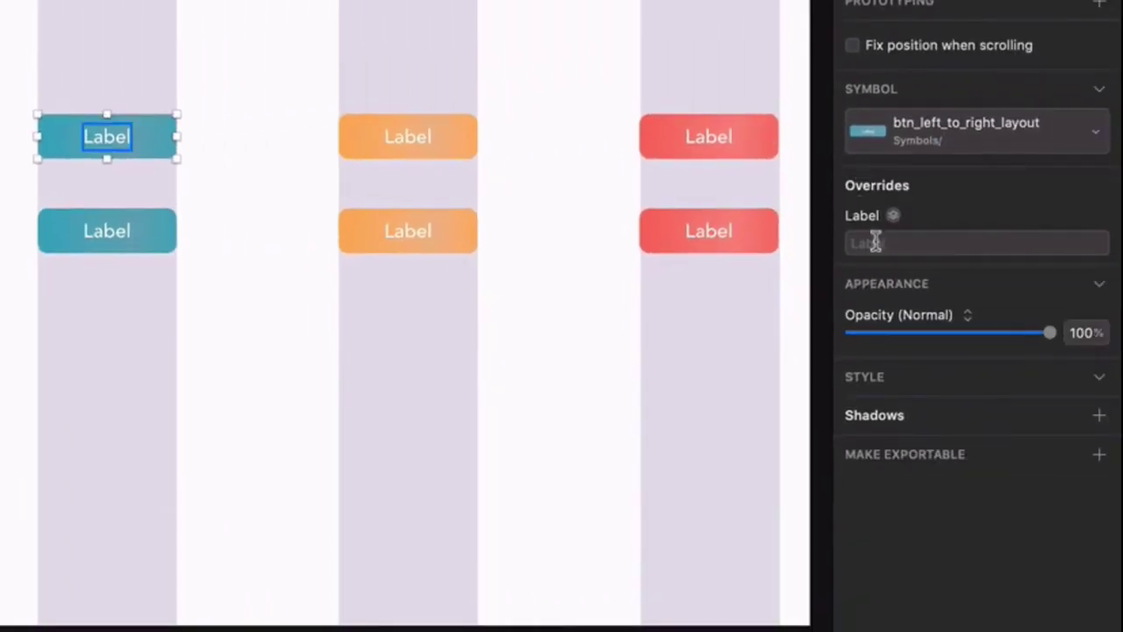
pyautogui.click(874, 243)
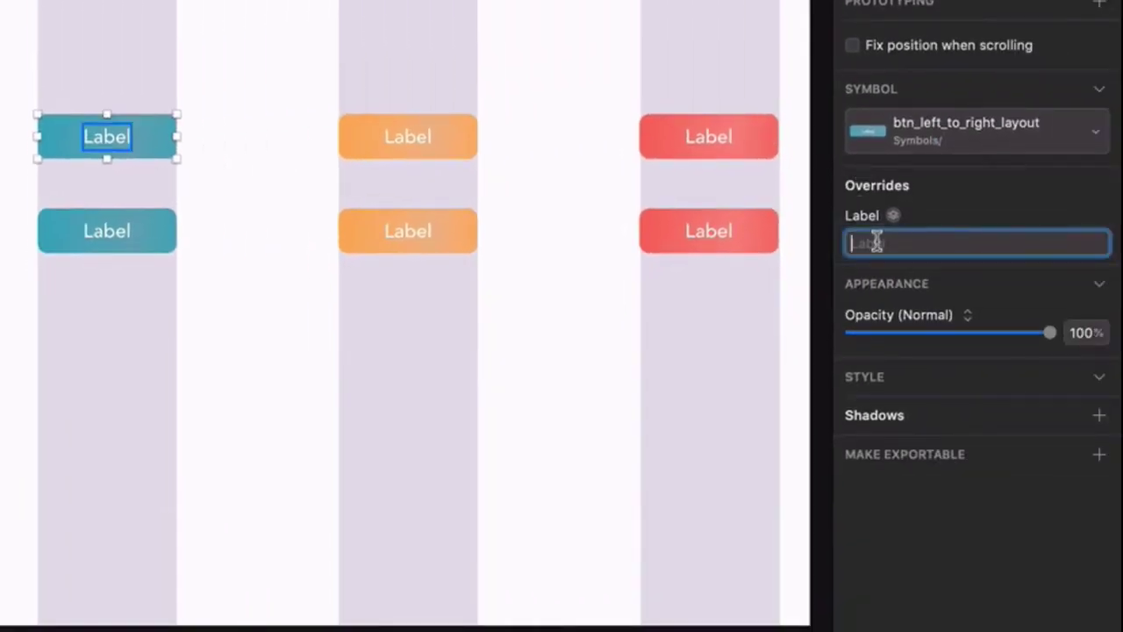
pyautogui.write('Cd')
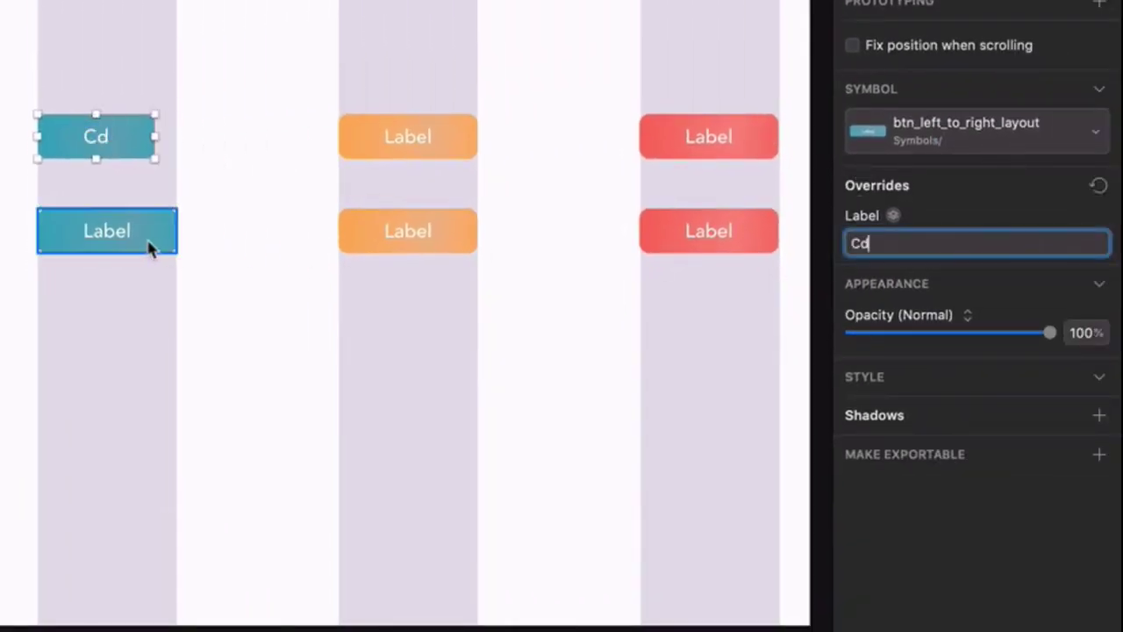
pyautogui.click(151, 240)
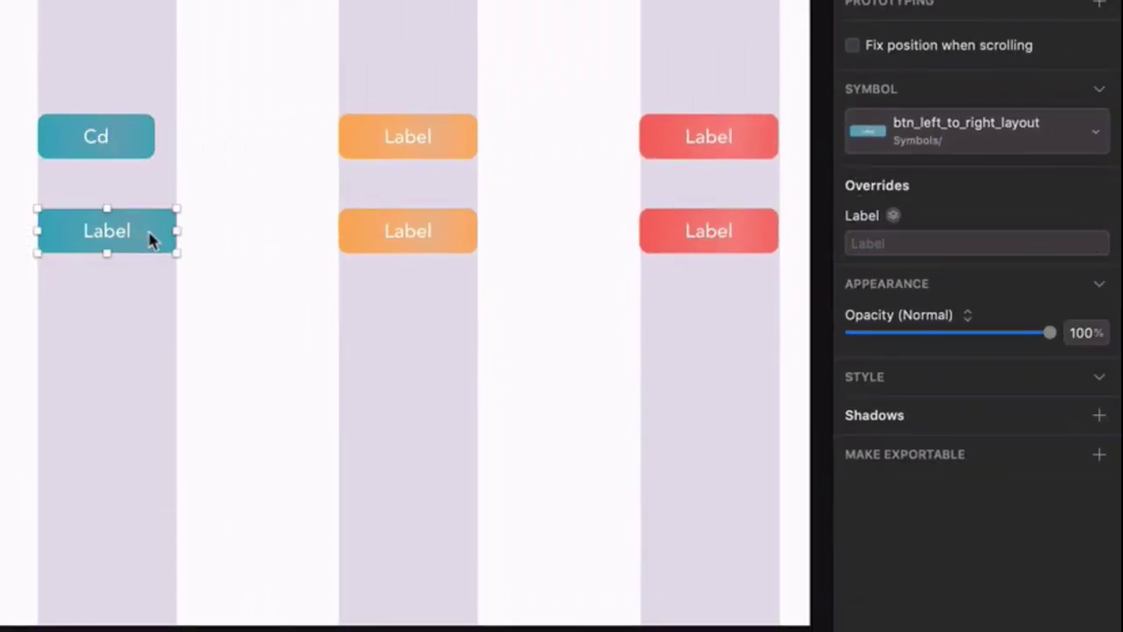
pyautogui.click(868, 243)
pyautogui.write('Streaming Audio')
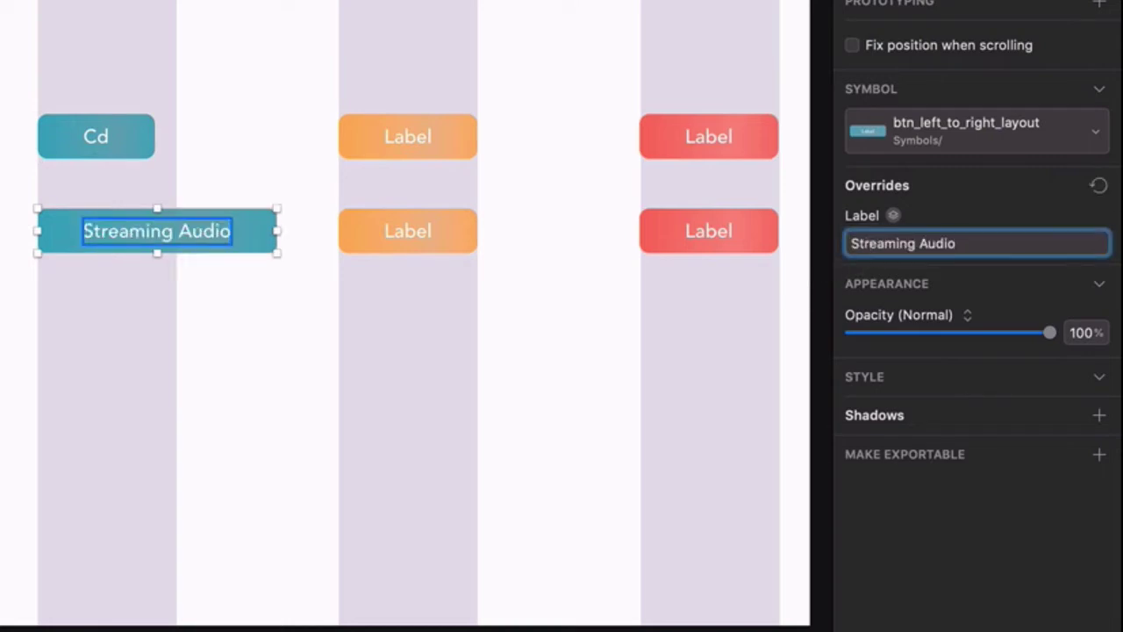
pyautogui.click(298, 458)
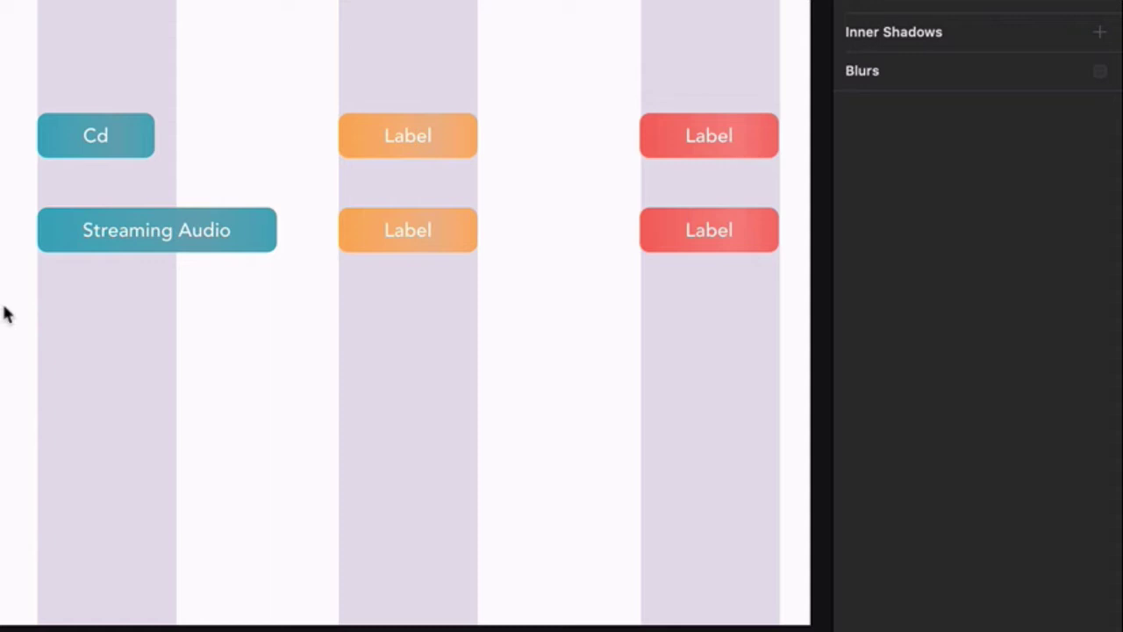
pyautogui.click(37, 135)
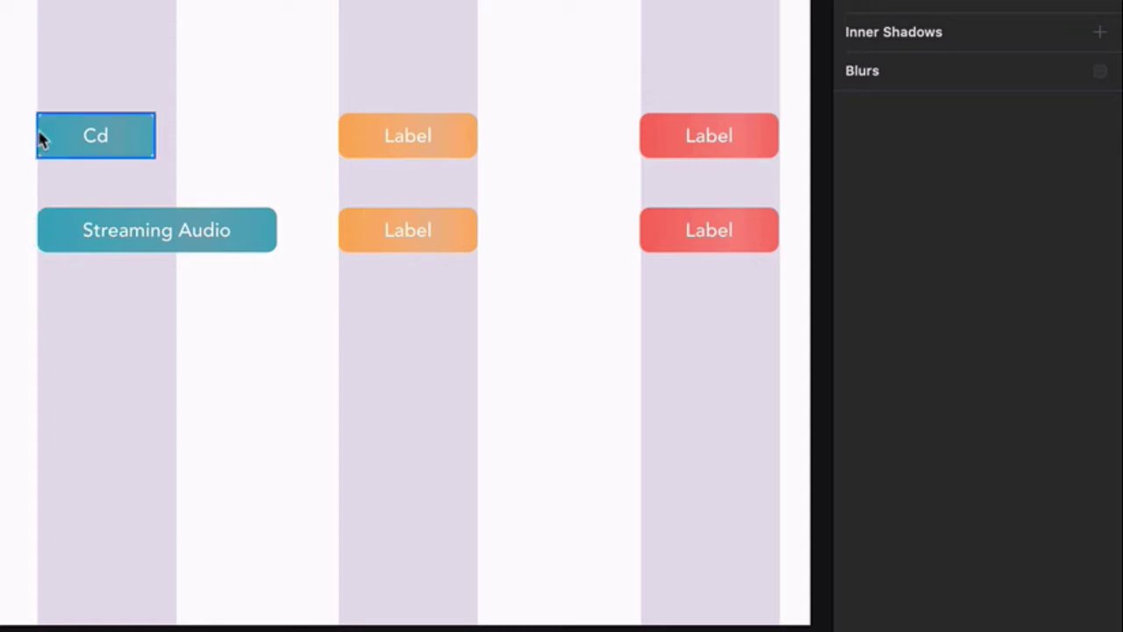
pyautogui.click(119, 342)
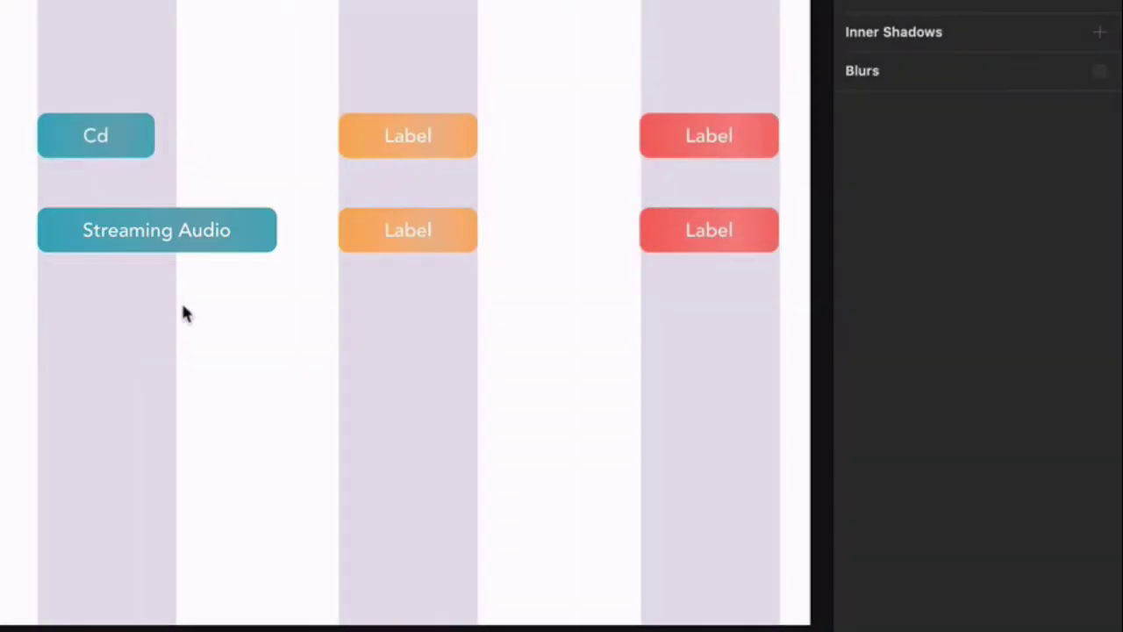
# Set the orange buttons' labels to 'Cd' and 'Streaming Audio', resizing about their centre.
pyautogui.click(403, 136)
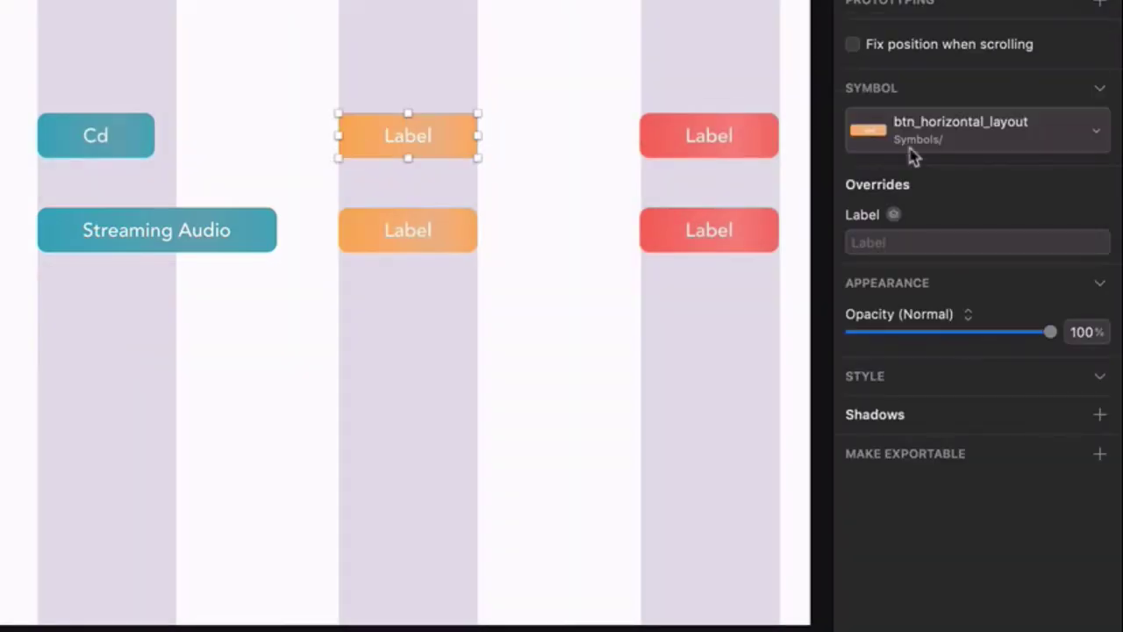
pyautogui.click(910, 242)
pyautogui.write('Cd')
pyautogui.press('Return')
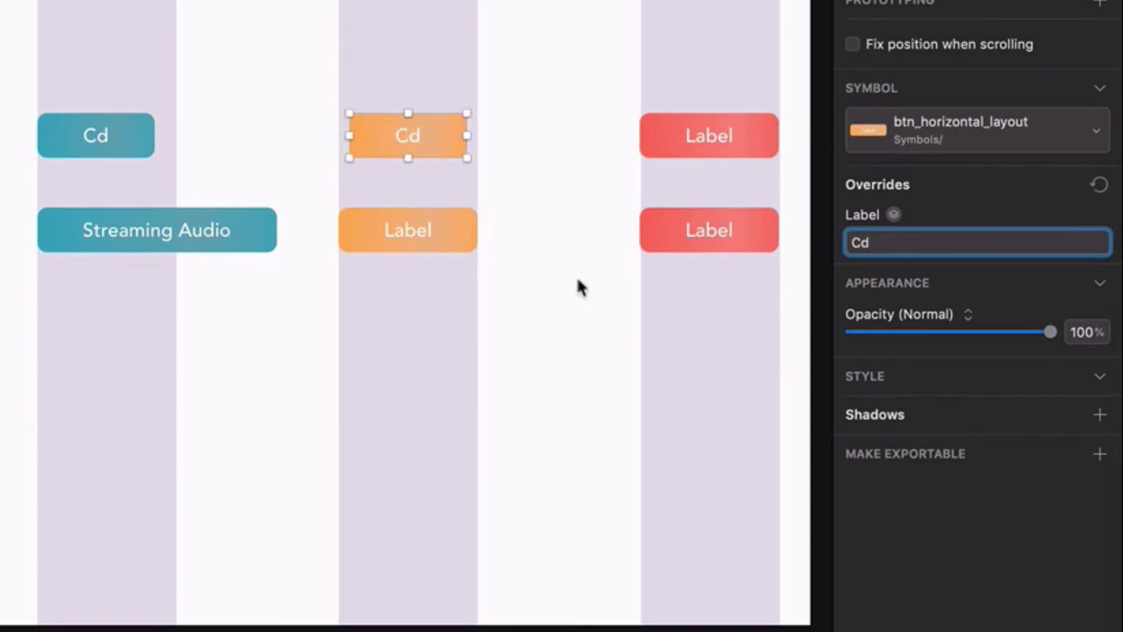
pyautogui.click(462, 235)
pyautogui.click(877, 243)
pyautogui.write('Streaming Audio')
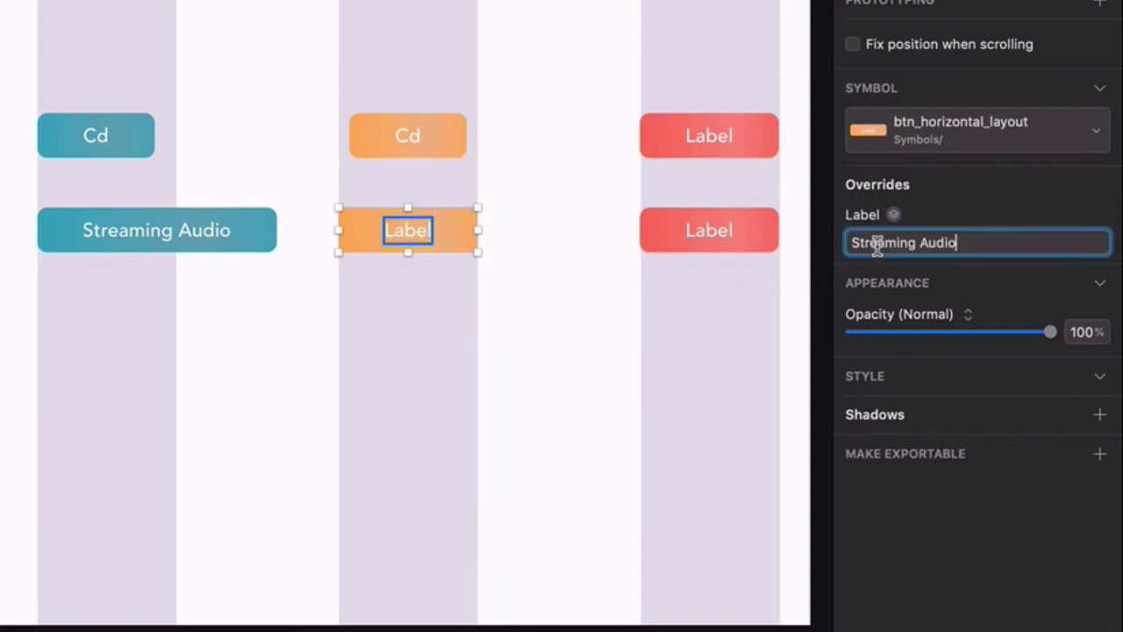
pyautogui.click(532, 383)
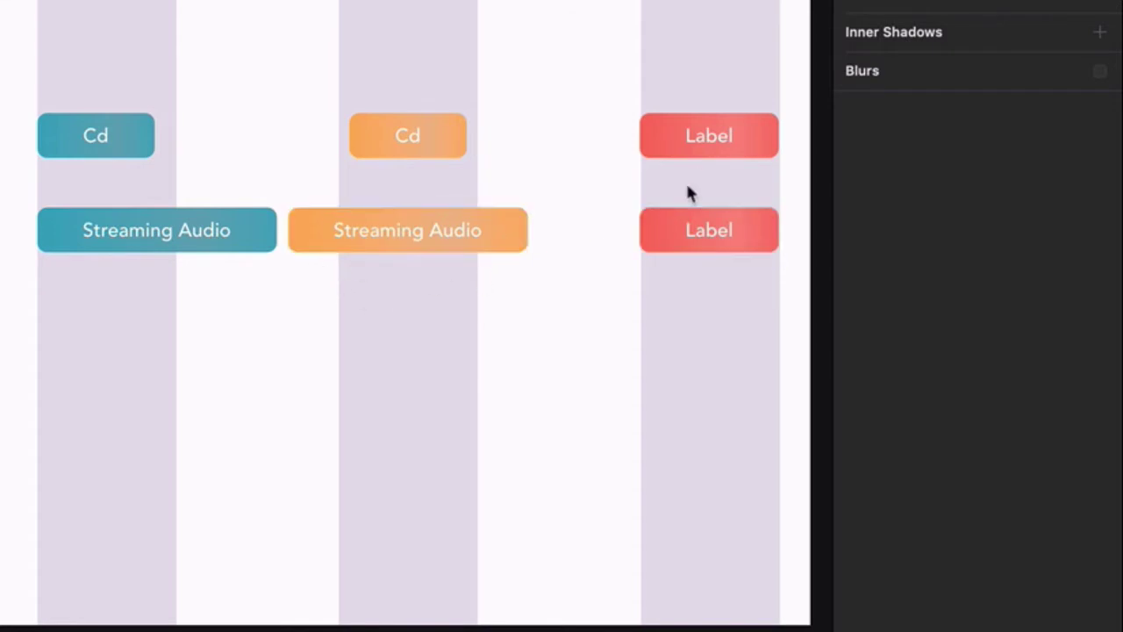
# Set the red buttons' labels to 'Cd' and 'Streaming Audio', growing leftward.
pyautogui.click(711, 149)
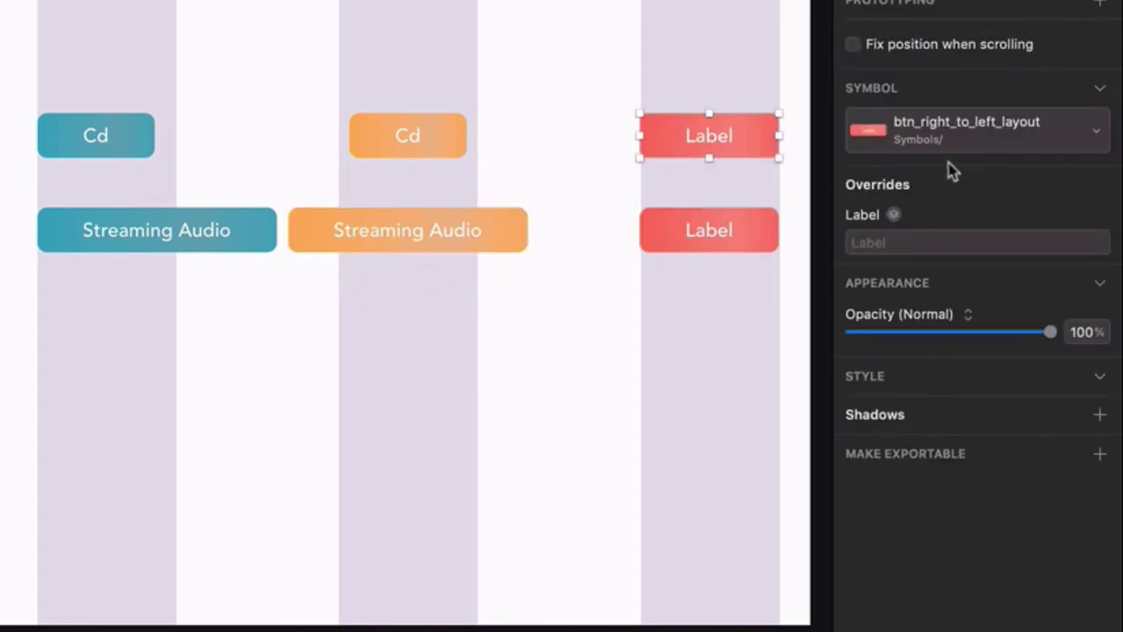
pyautogui.click(932, 238)
pyautogui.write('Cd')
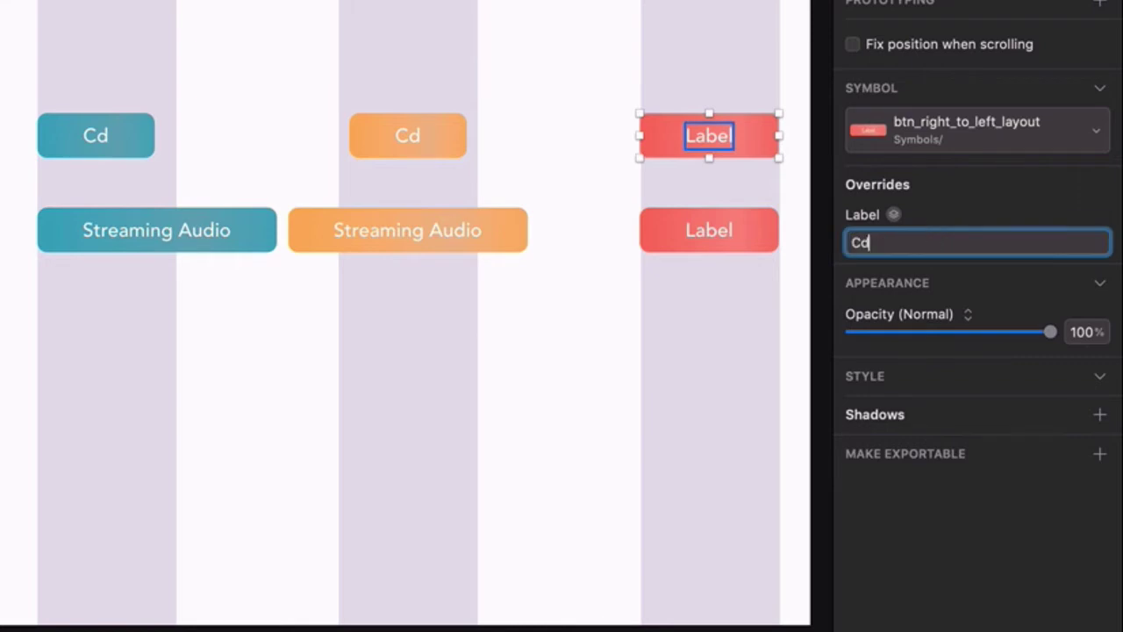
pyautogui.click(744, 244)
pyautogui.click(898, 244)
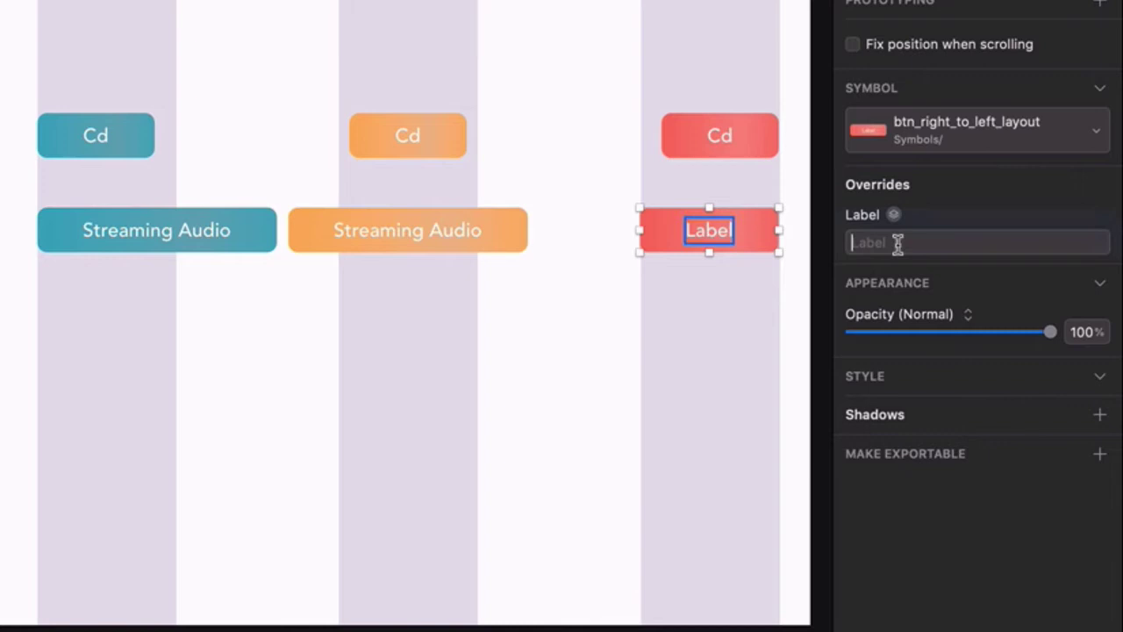
pyautogui.write('Streaming Audio')
pyautogui.press('Return')
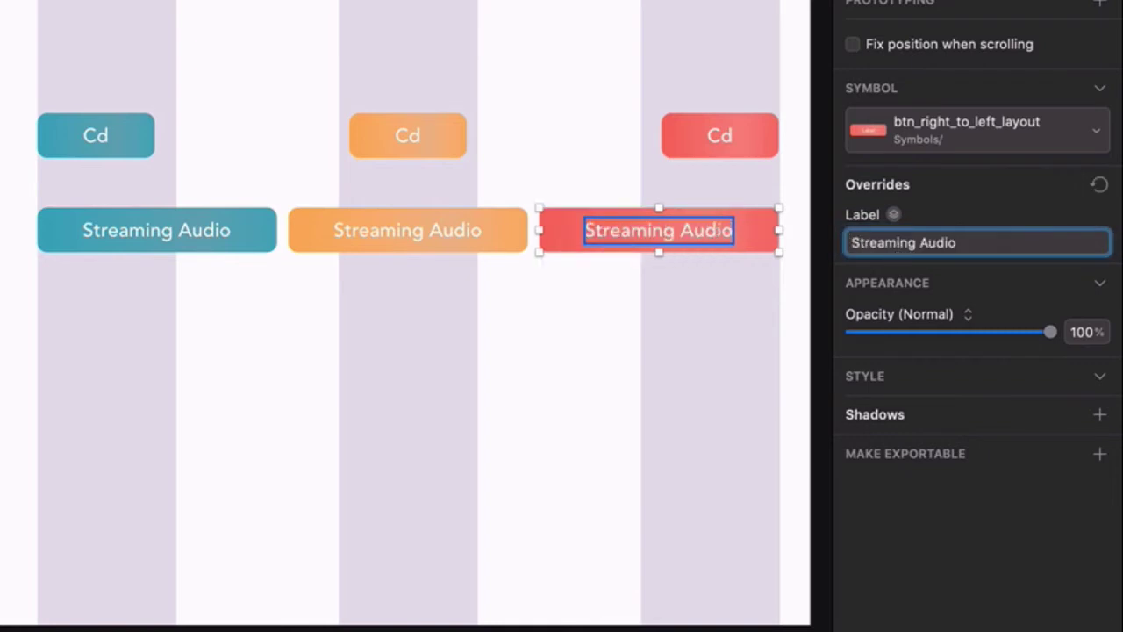
pyautogui.click(739, 372)
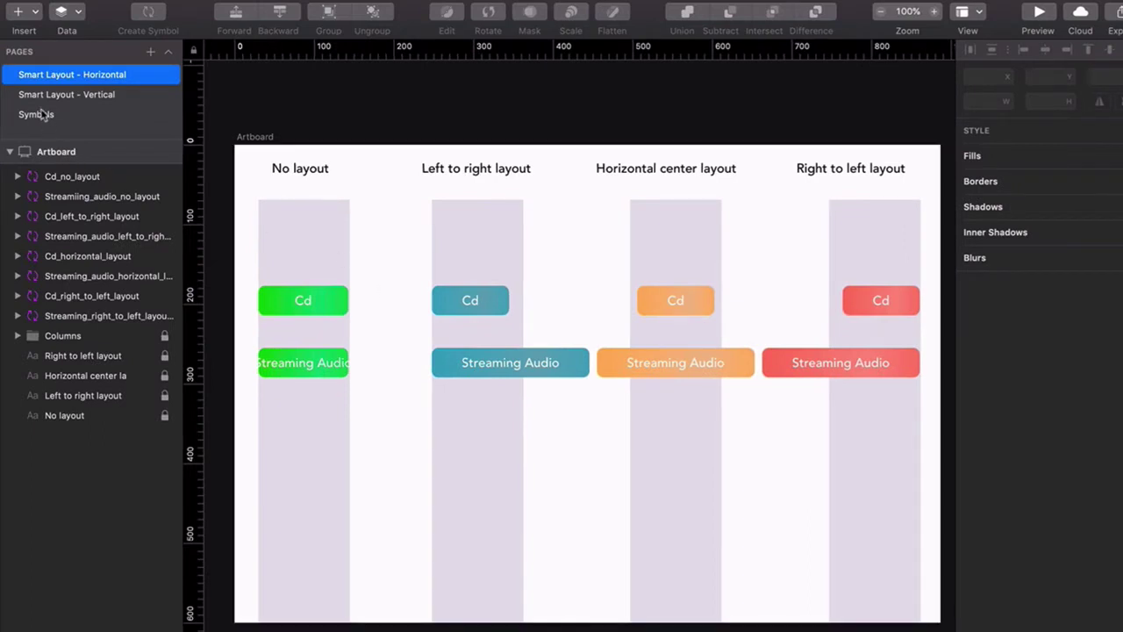
# On the zoomed-in Symbols page, inspect the layout of each button symbol.
pyautogui.click(41, 116)
pyautogui.click(913, 35)
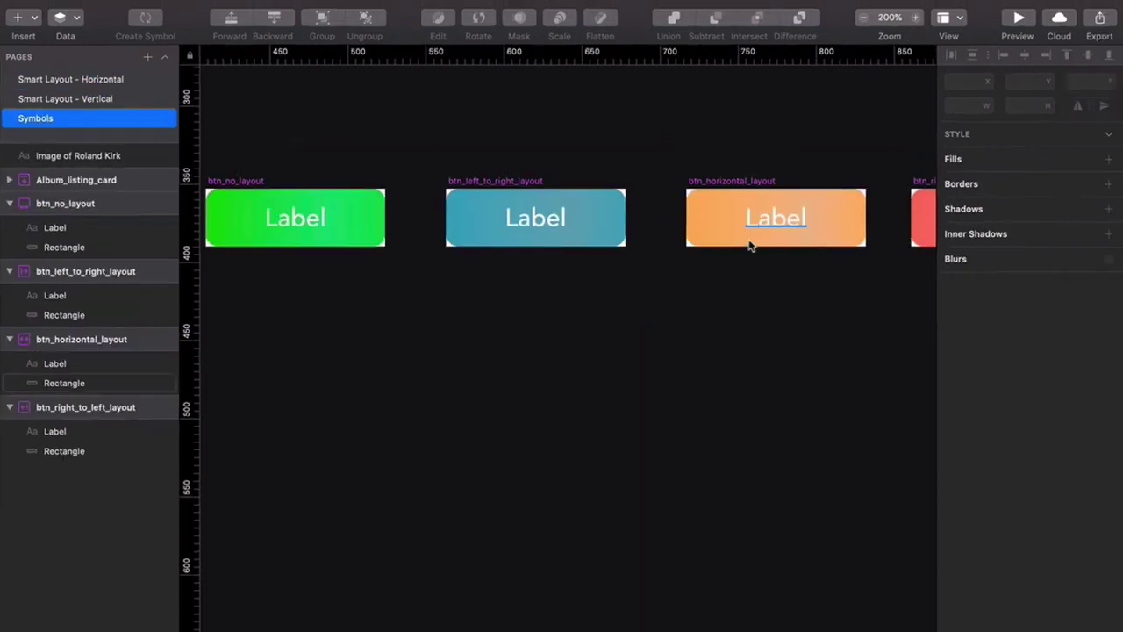
pyautogui.hscroll(-2, 657, 341)
pyautogui.hscroll(-1, 645, 341)
pyautogui.click(296, 182)
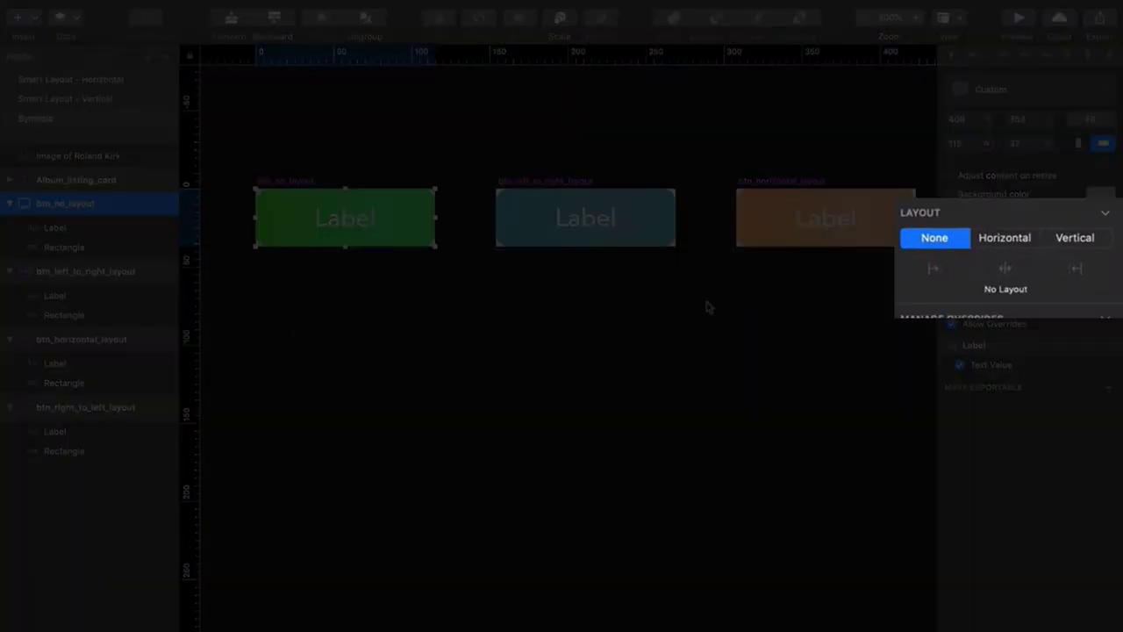
pyautogui.click(558, 181)
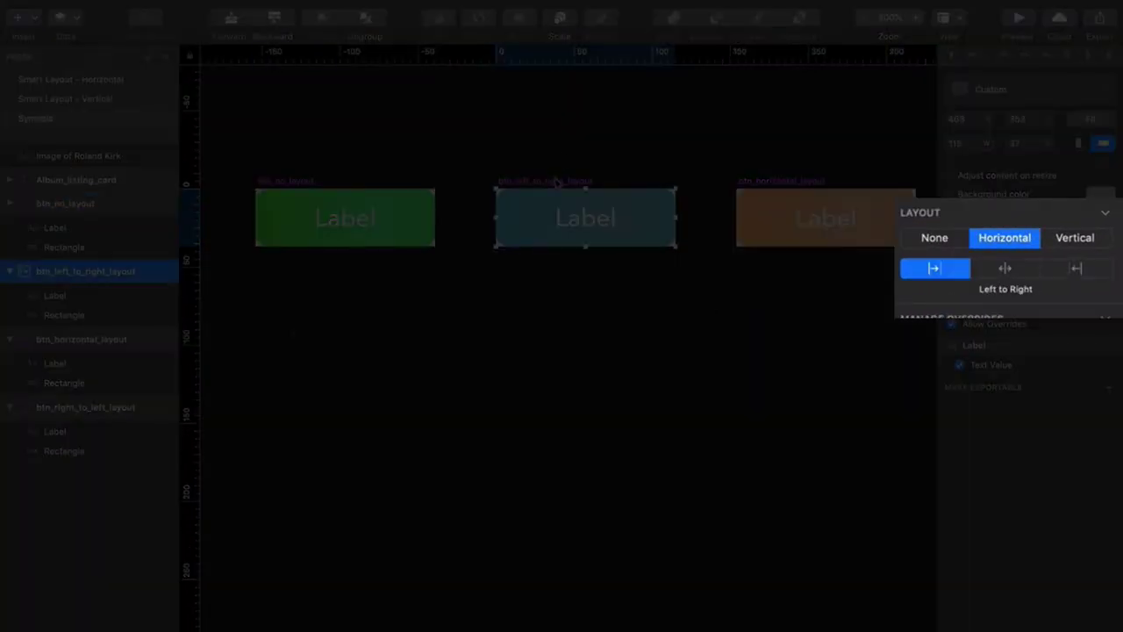
pyautogui.click(807, 182)
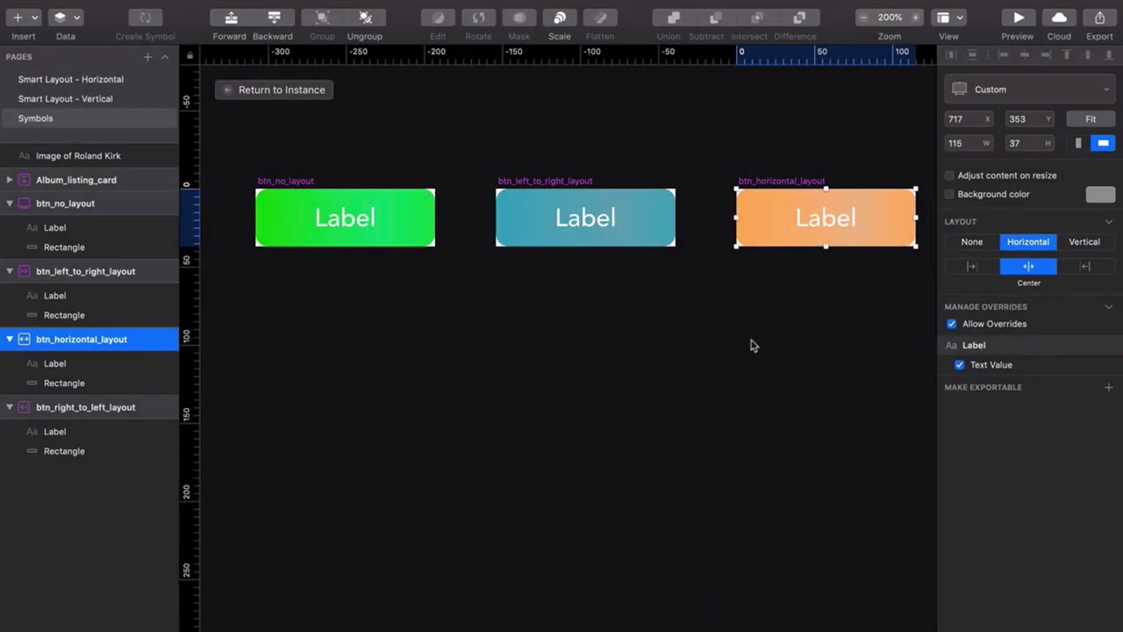
pyautogui.hscroll(5, 752, 343)
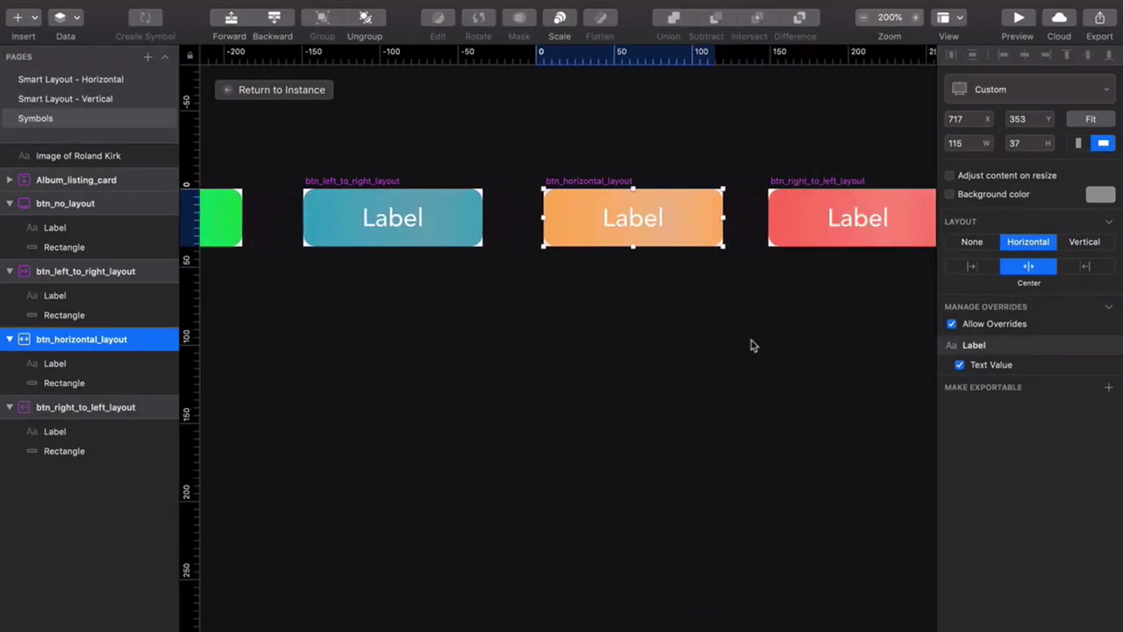
pyautogui.click(737, 187)
pyautogui.click(493, 127)
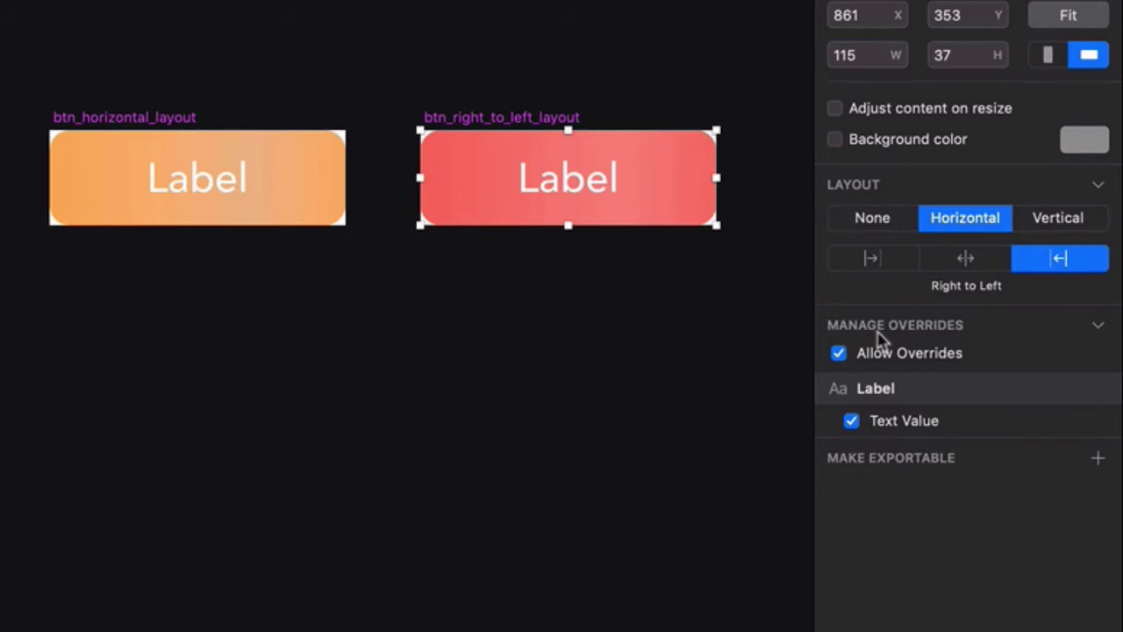
# Give the green btn_no_layout symbol a horizontal Smart Layout.
pyautogui.hscroll(-10, 554, 430)
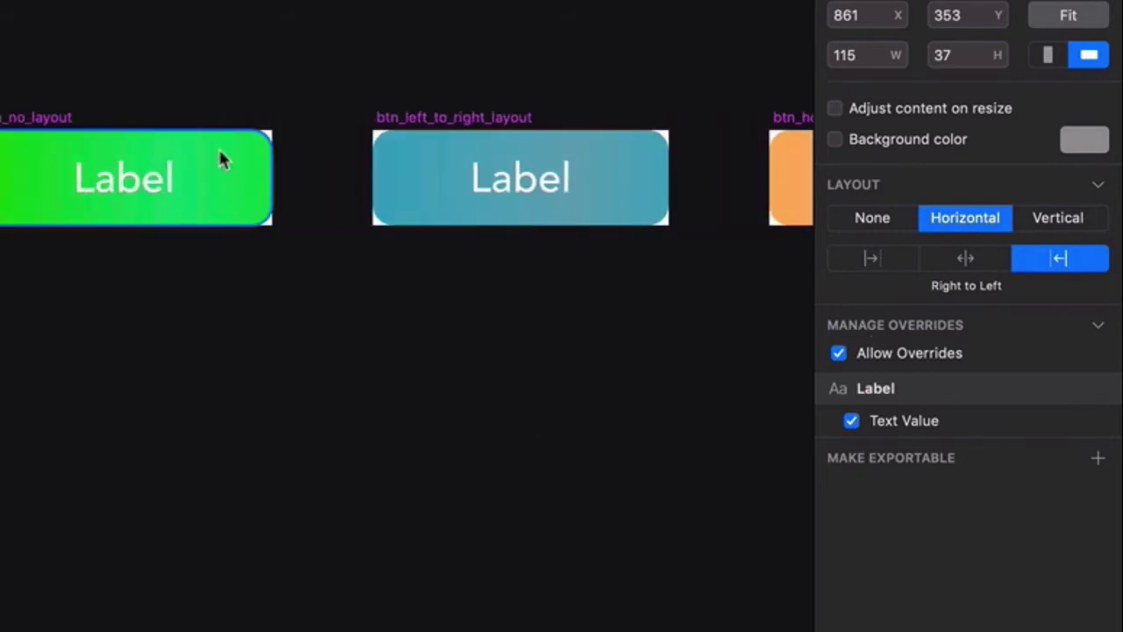
pyautogui.click(21, 120)
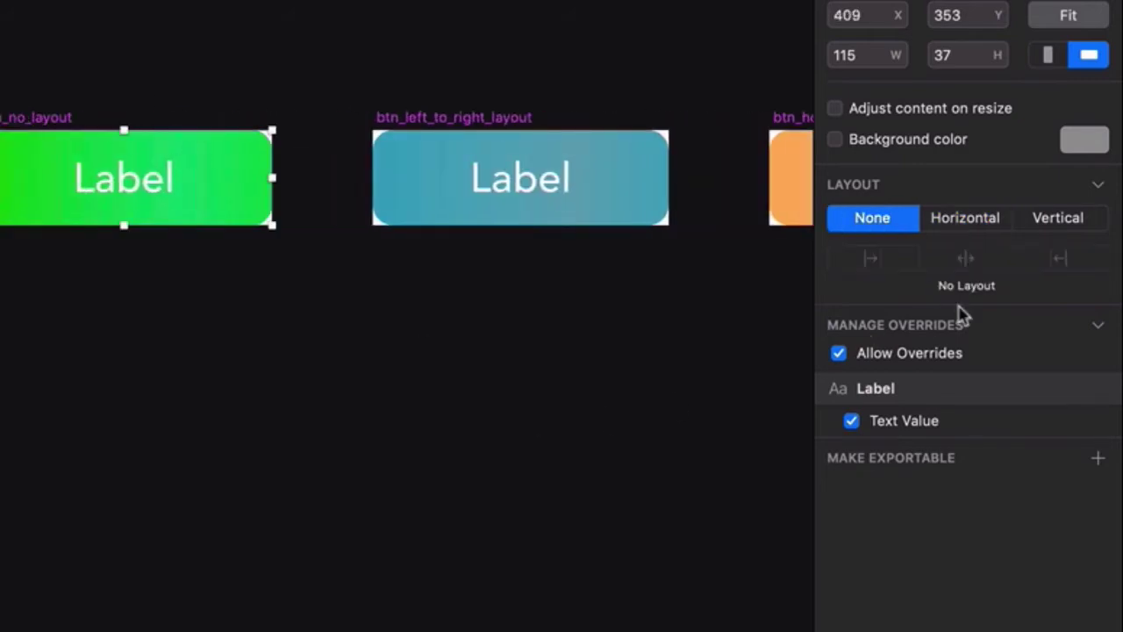
pyautogui.click(971, 220)
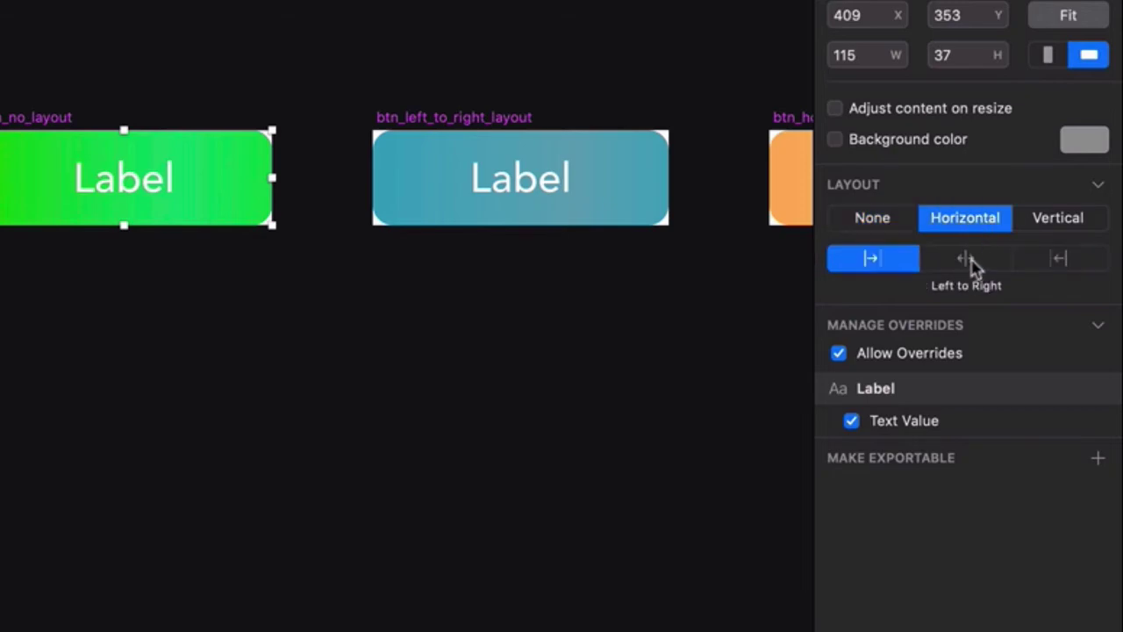
pyautogui.click(968, 258)
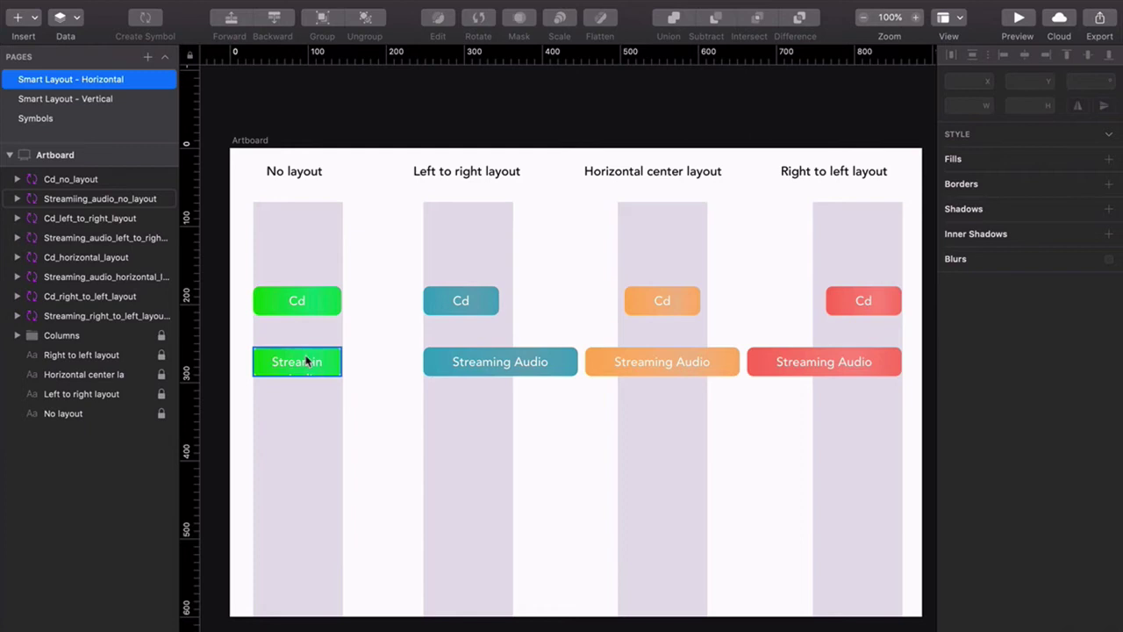
# Shrink the green Cd and Streaming Audio instances to fit their labels.
pyautogui.click(328, 310)
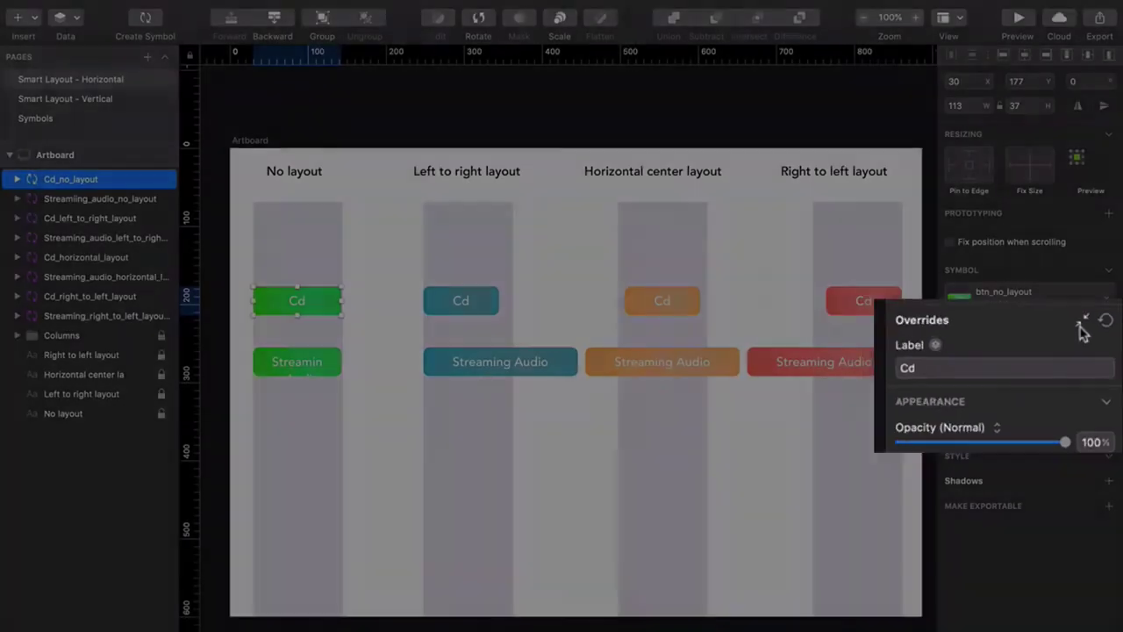
pyautogui.click(1091, 336)
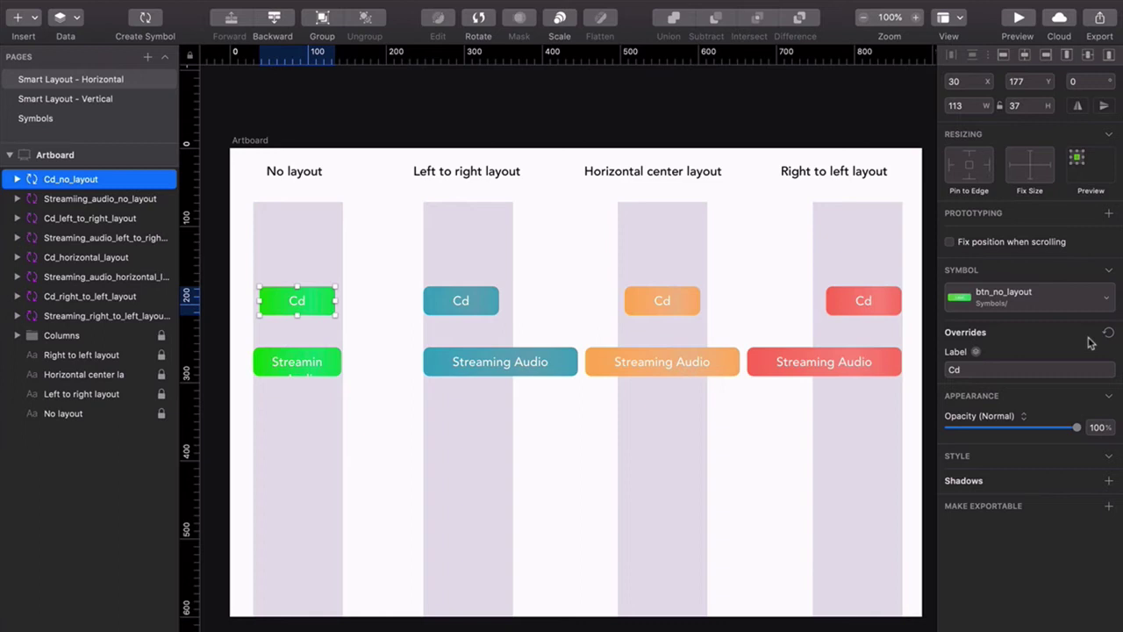
pyautogui.click(331, 364)
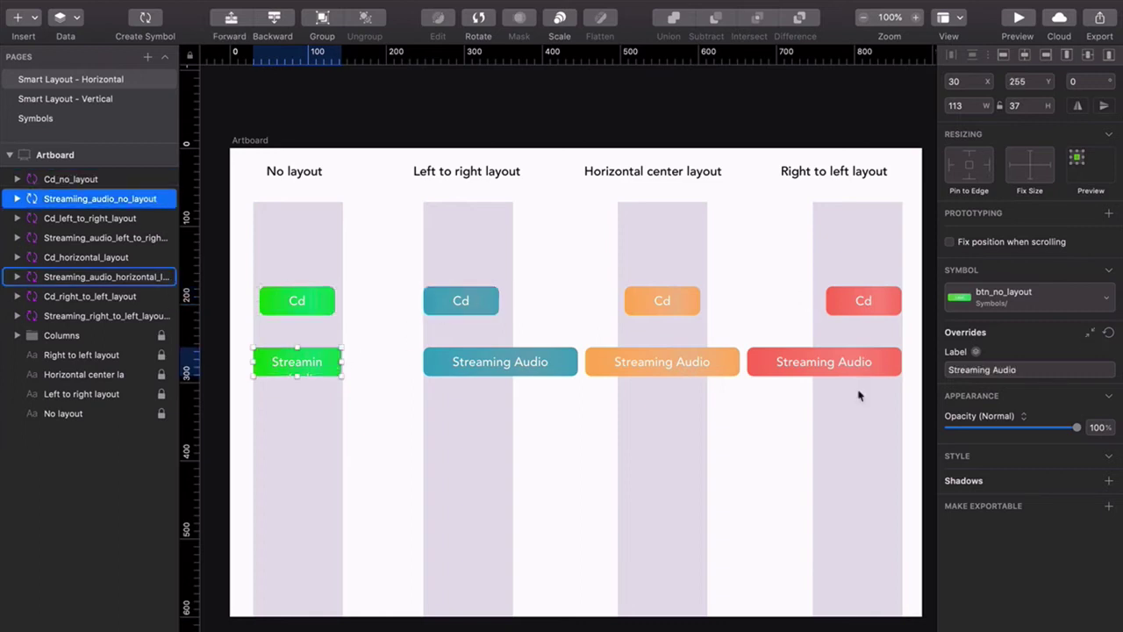
pyautogui.click(1089, 336)
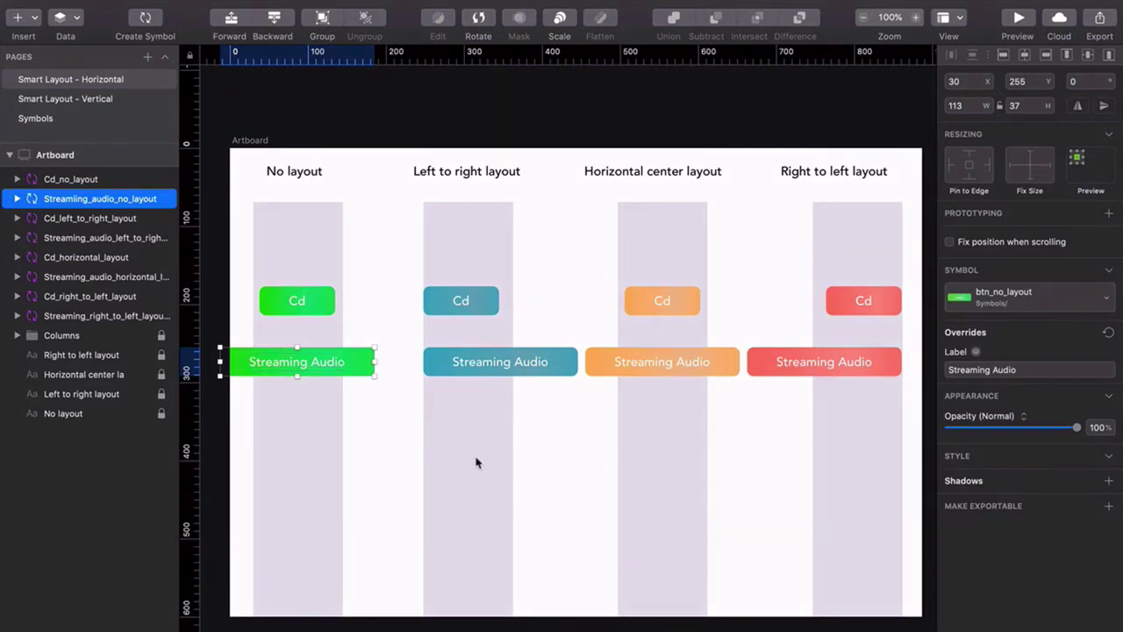
# Draw a rectangle below the green buttons with a centred 'Label' text layer, then select both.
pyautogui.press('r')
pyautogui.moveTo(343, 428); pyautogui.dragTo(447, 466)
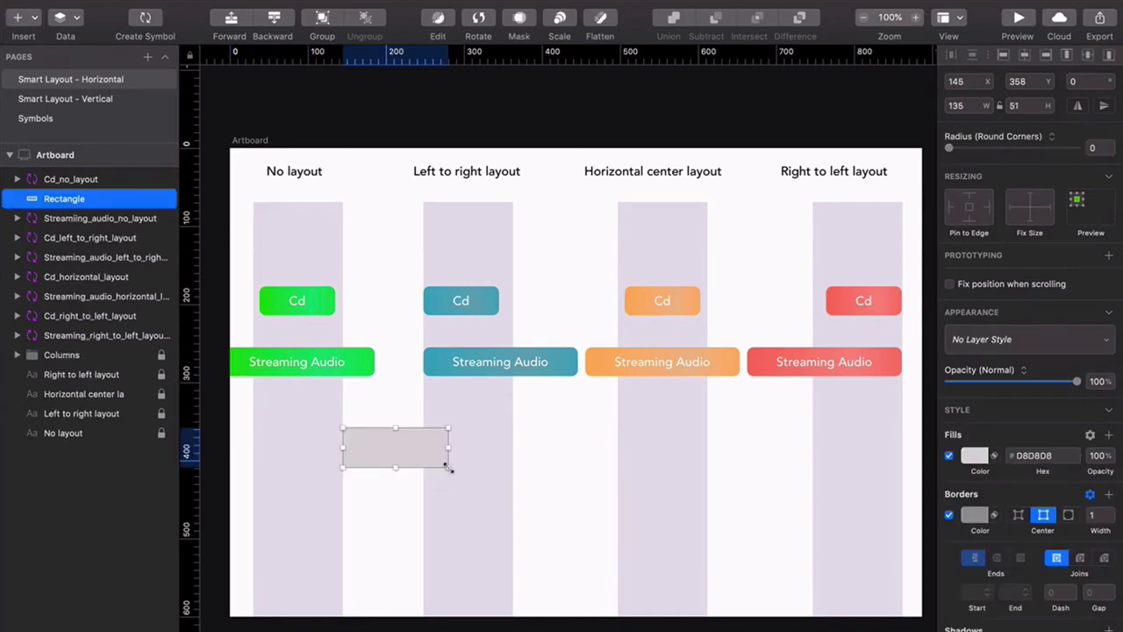
pyautogui.press('t')
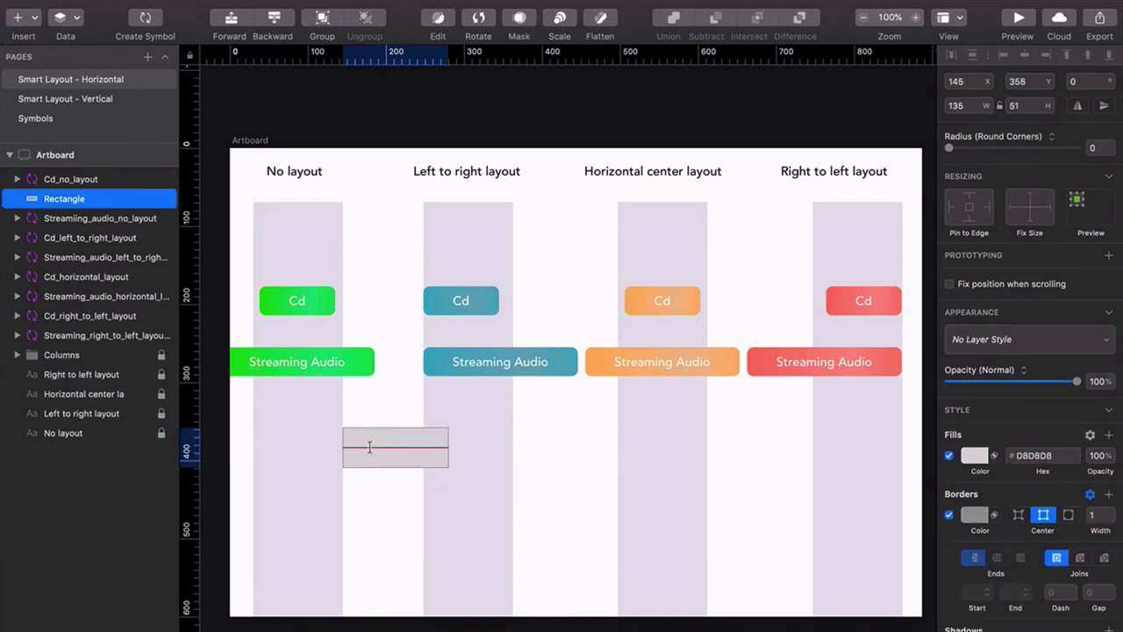
pyautogui.click(369, 447)
pyautogui.write('Label')
pyautogui.press('Escape')
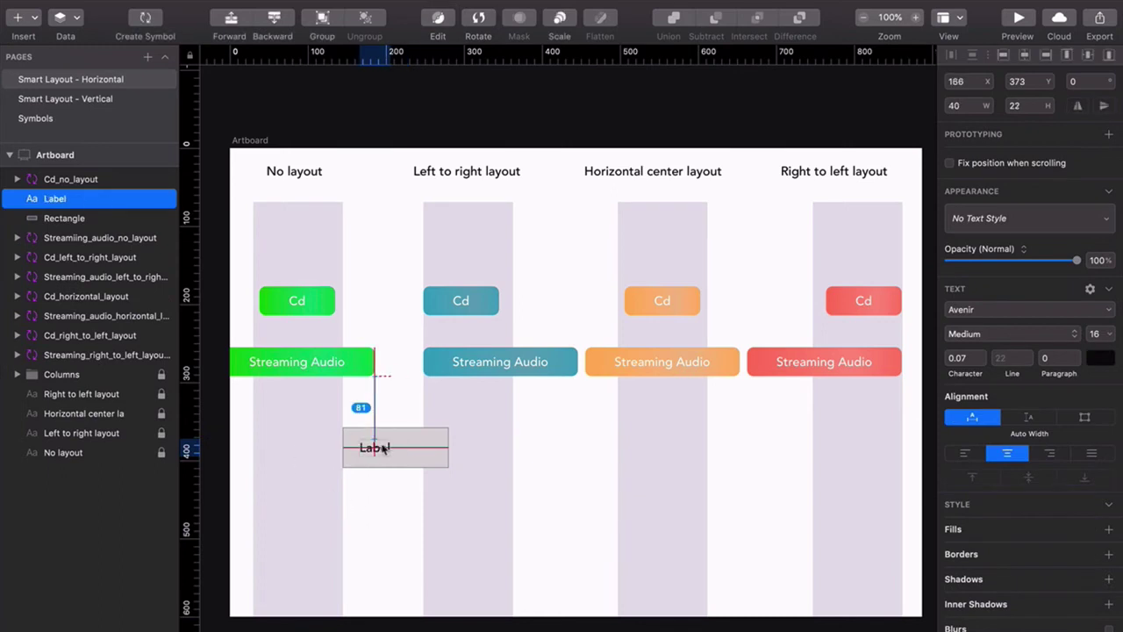
pyautogui.moveTo(383, 447); pyautogui.dragTo(399, 448)
pyautogui.moveTo(394, 405); pyautogui.dragTo(361, 506)
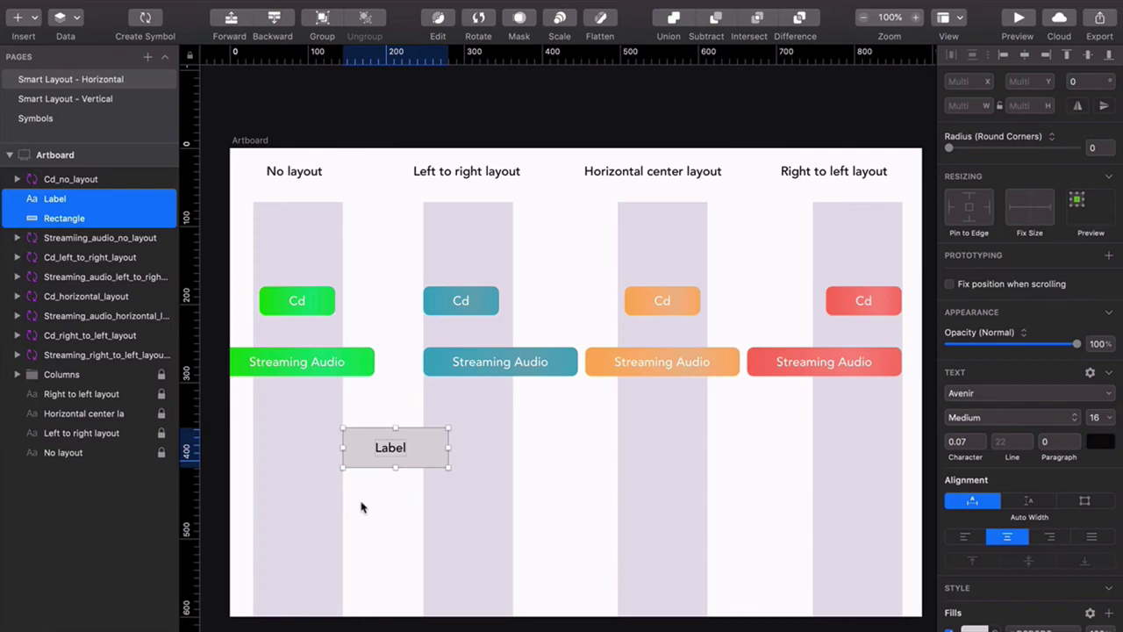
# Create a symbol from the rectangle and label with Horizontally Center Layout.
pyautogui.click(147, 21)
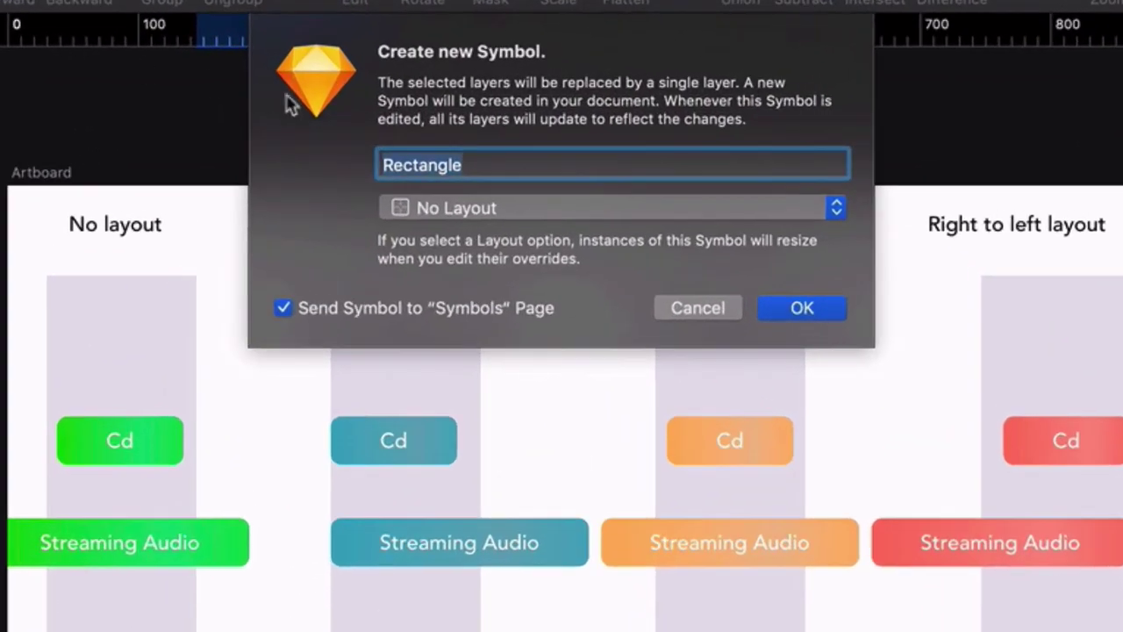
pyautogui.click(501, 208)
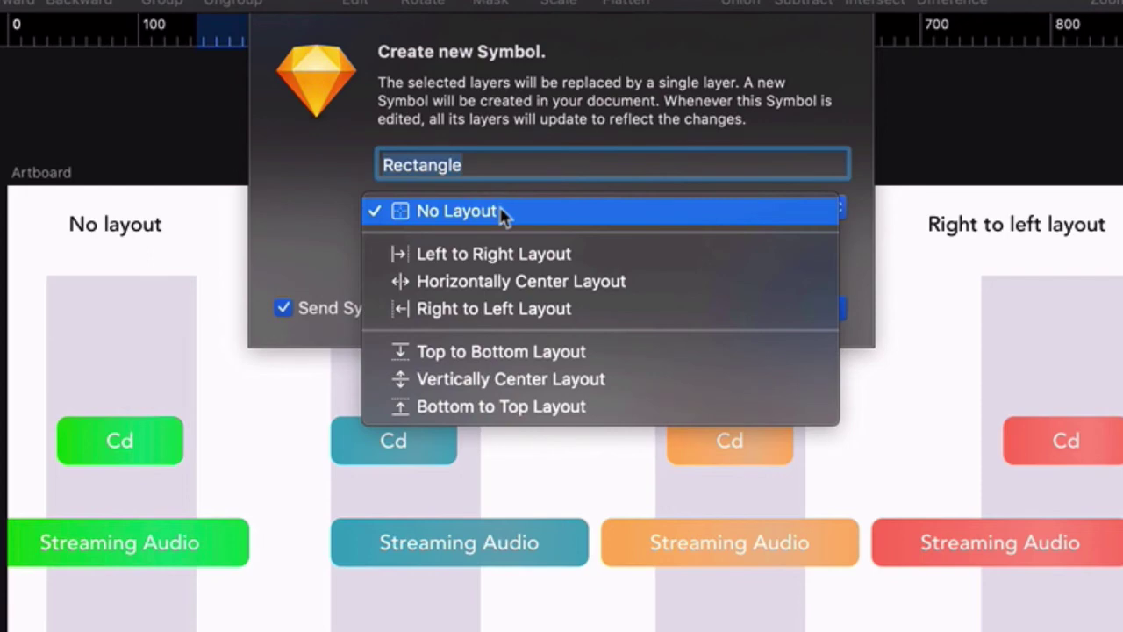
pyautogui.click(516, 284)
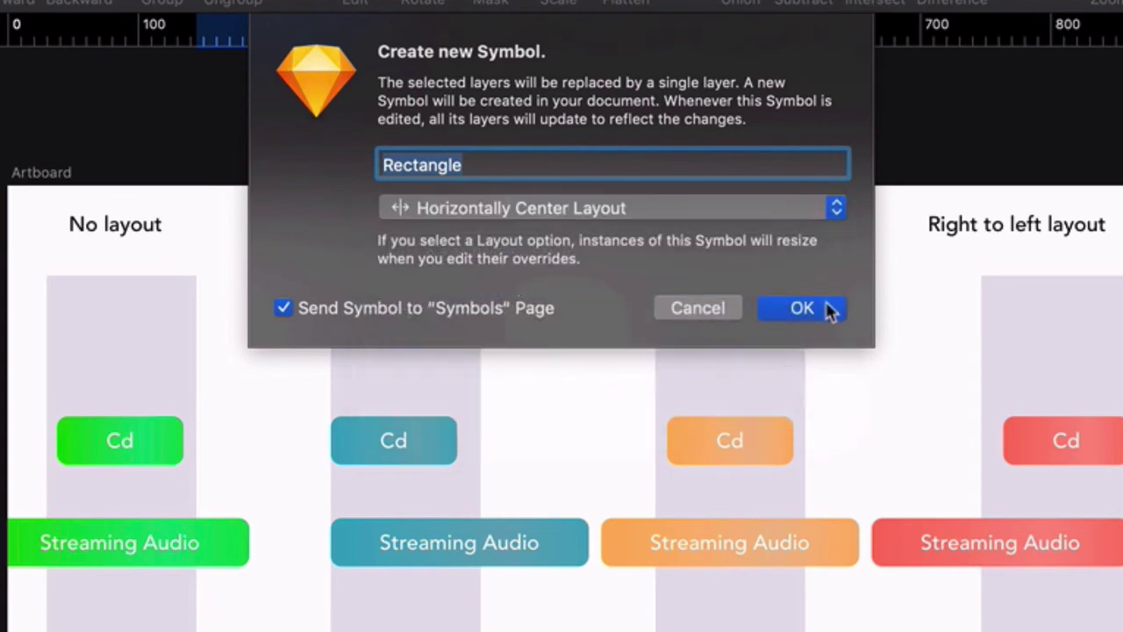
pyautogui.click(802, 307)
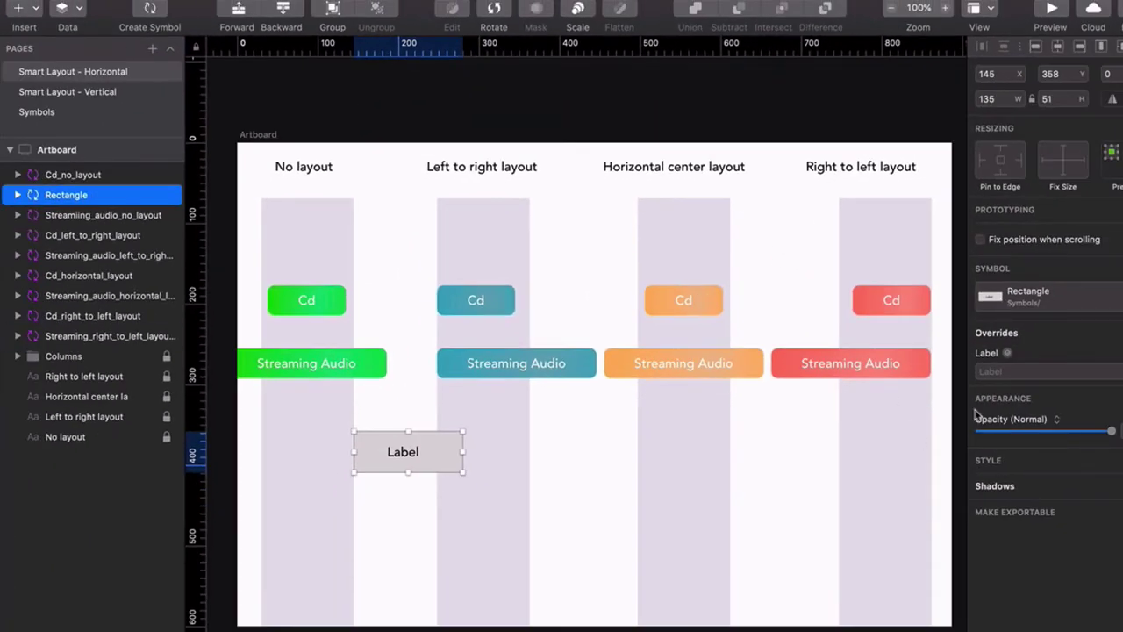
# Override the new instance's Label to 'Streaming Audio' so it widens evenly.
pyautogui.click(1002, 372)
pyautogui.write('Streaming Audio')
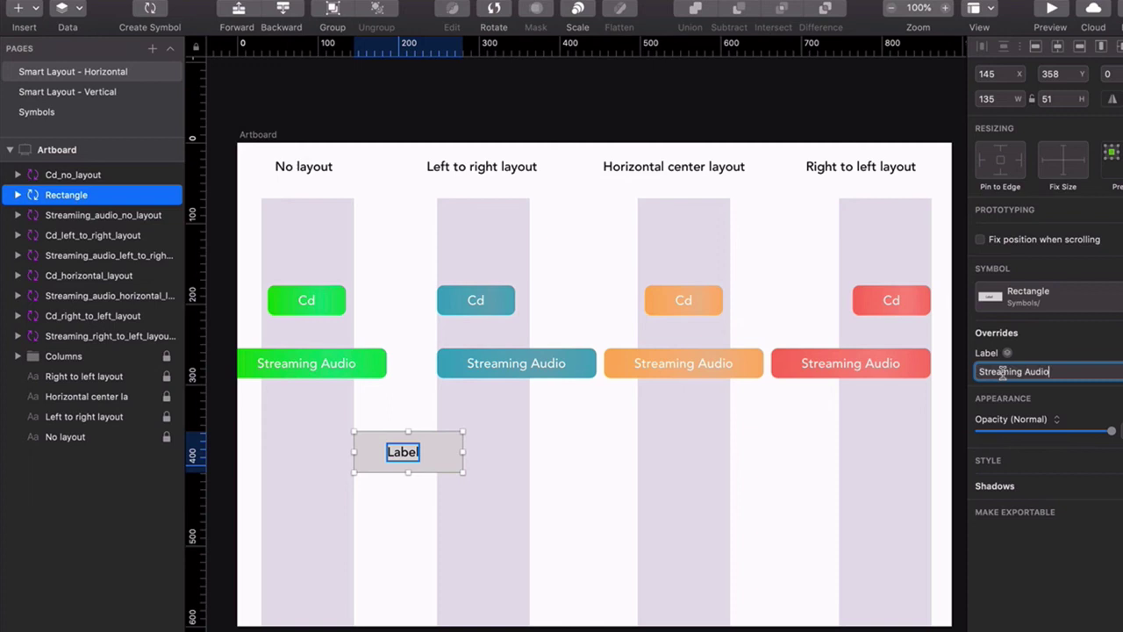
pyautogui.press('Return')
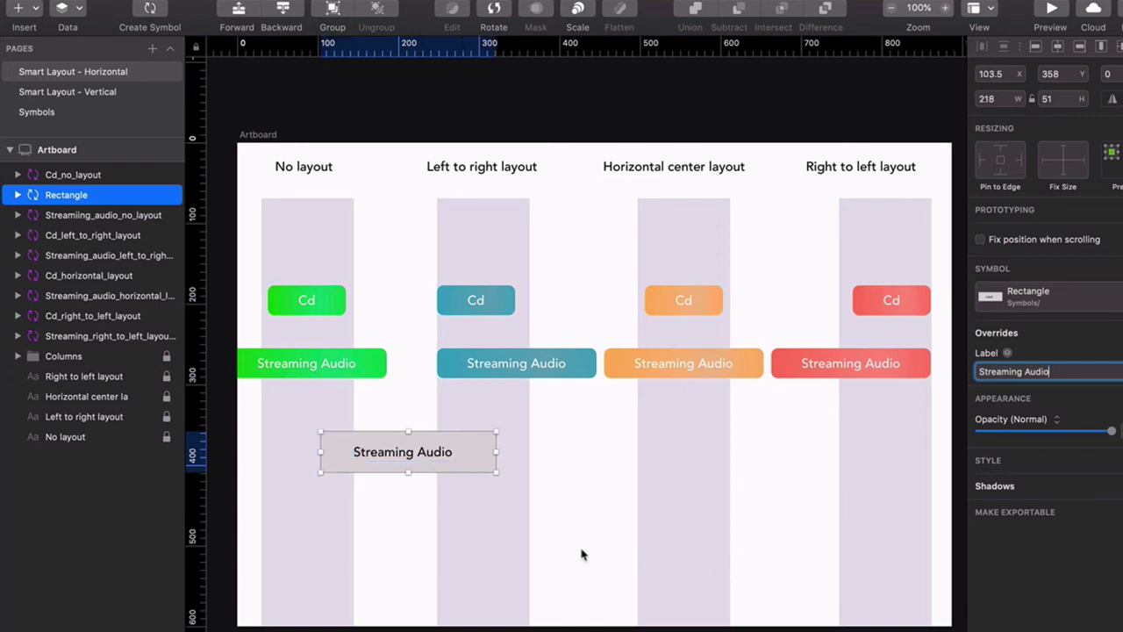
pyautogui.click(582, 553)
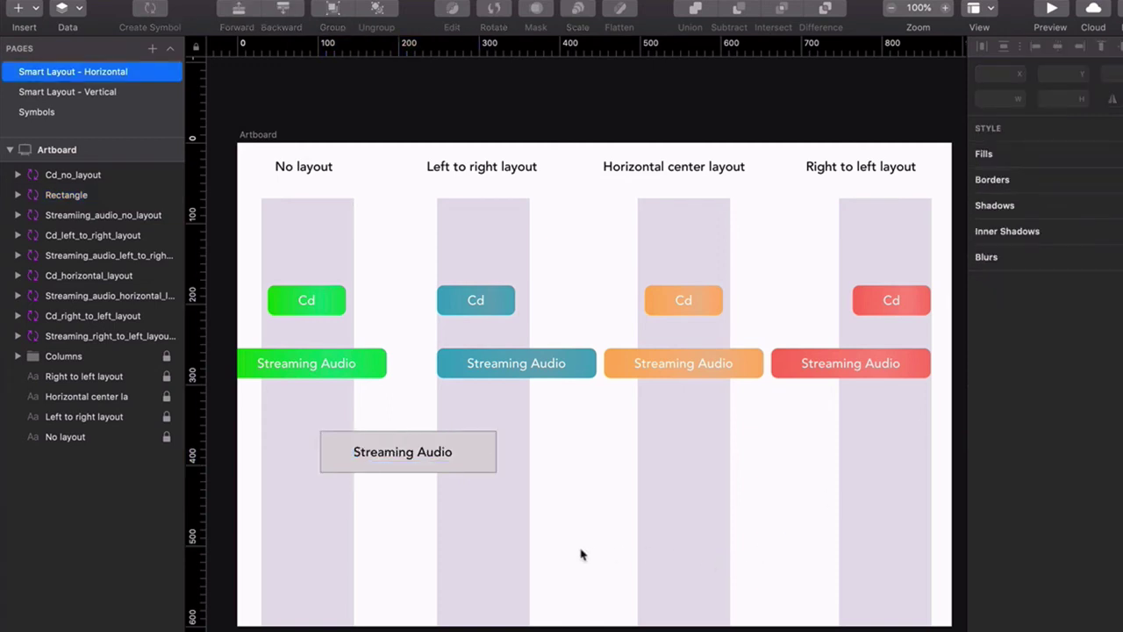
# On the Smart Layout - Vertical page, paste a long description into the Triple Threat card, then clear it.
pyautogui.click(112, 92)
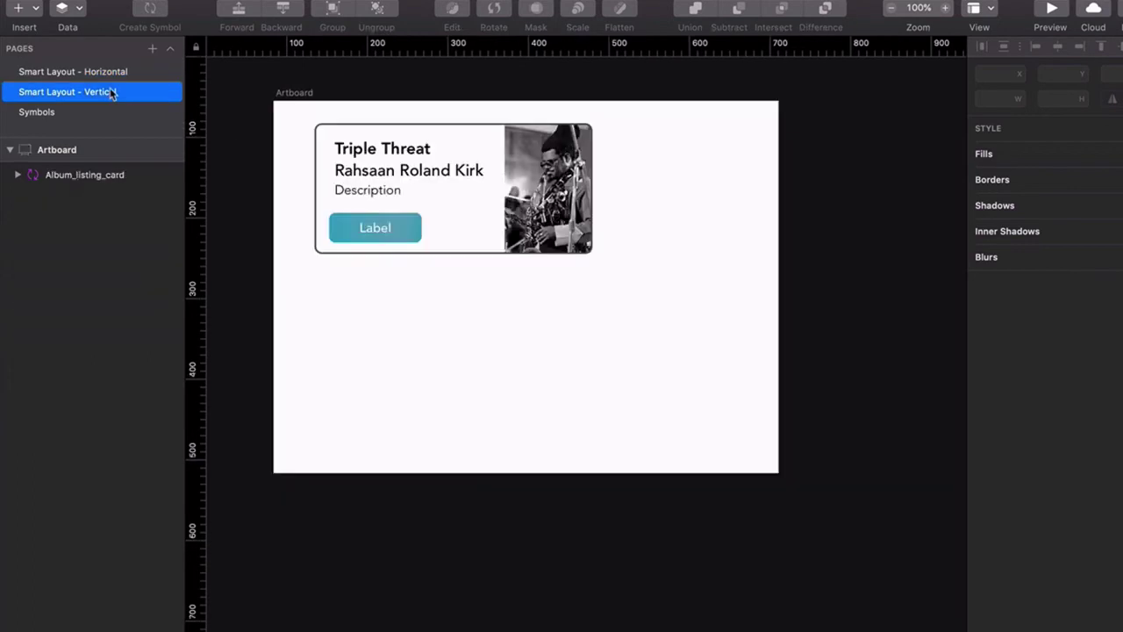
pyautogui.click(377, 190)
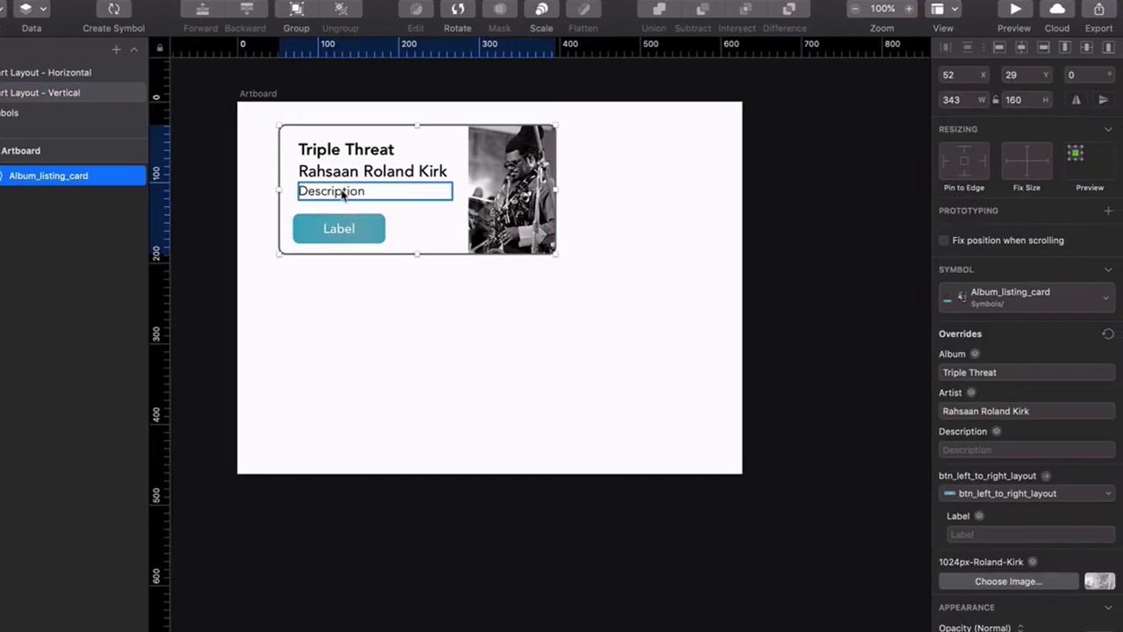
pyautogui.click(1009, 449)
pyautogui.press('super+v')
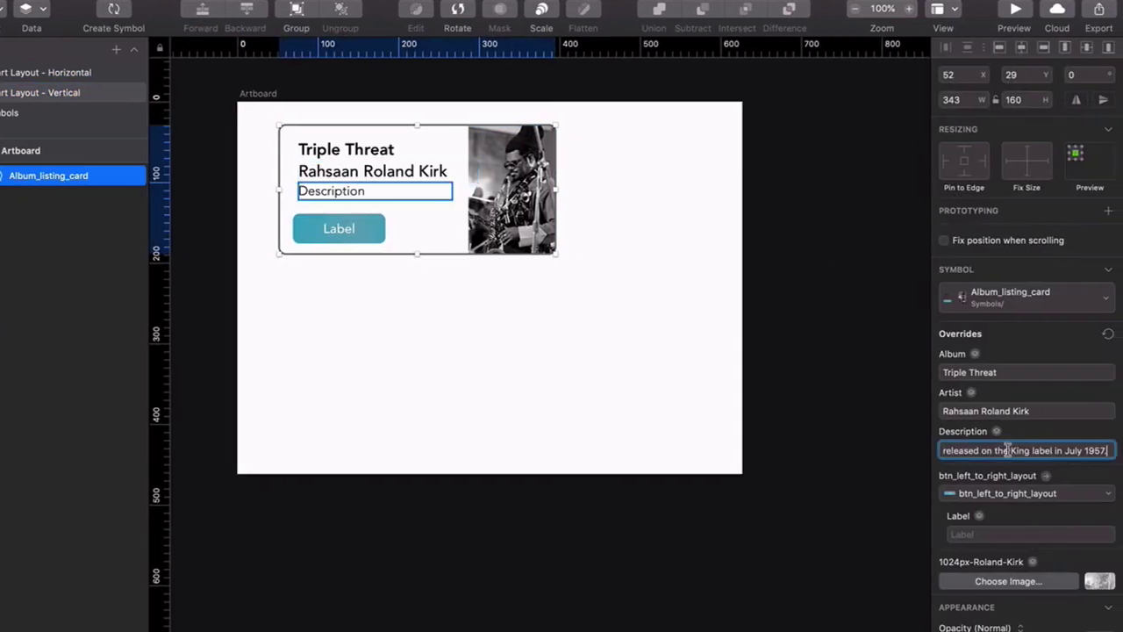
pyautogui.press('Return')
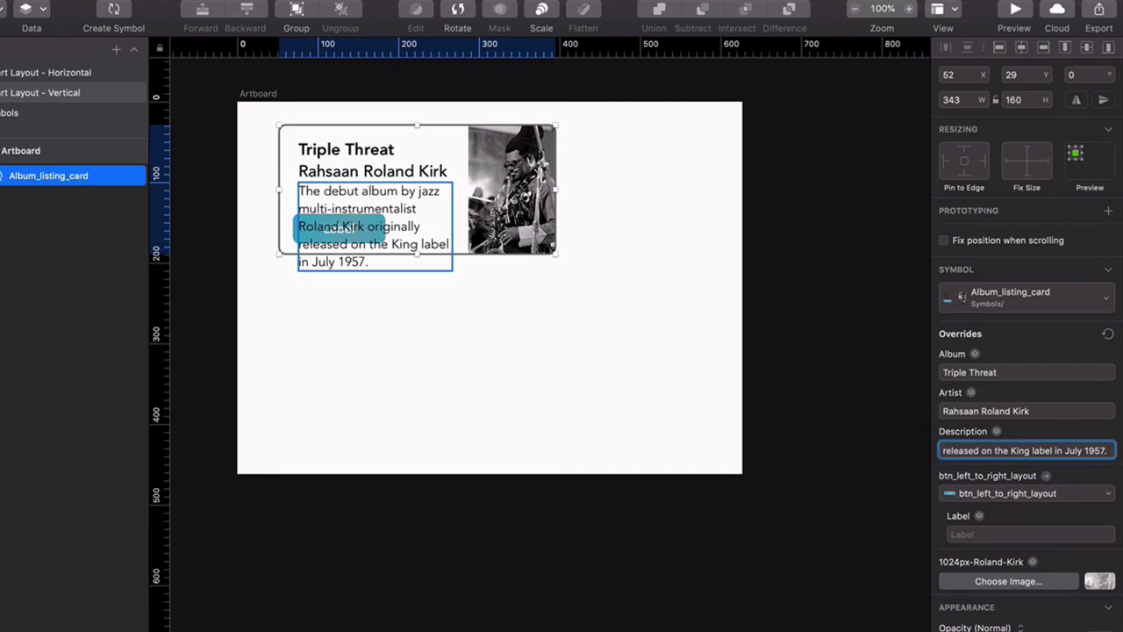
pyautogui.press('super+a')
pyautogui.press('super+c')
pyautogui.press('BackSpace')
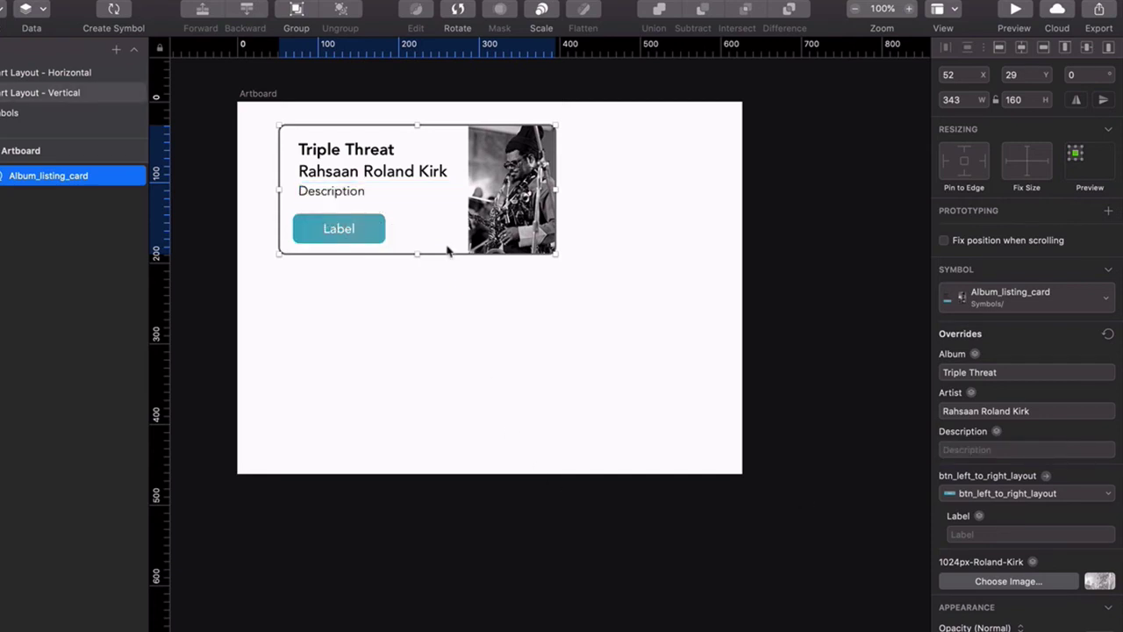
# Give the album card symbol master a top-to-bottom vertical layout.
pyautogui.doubleClick(446, 251)
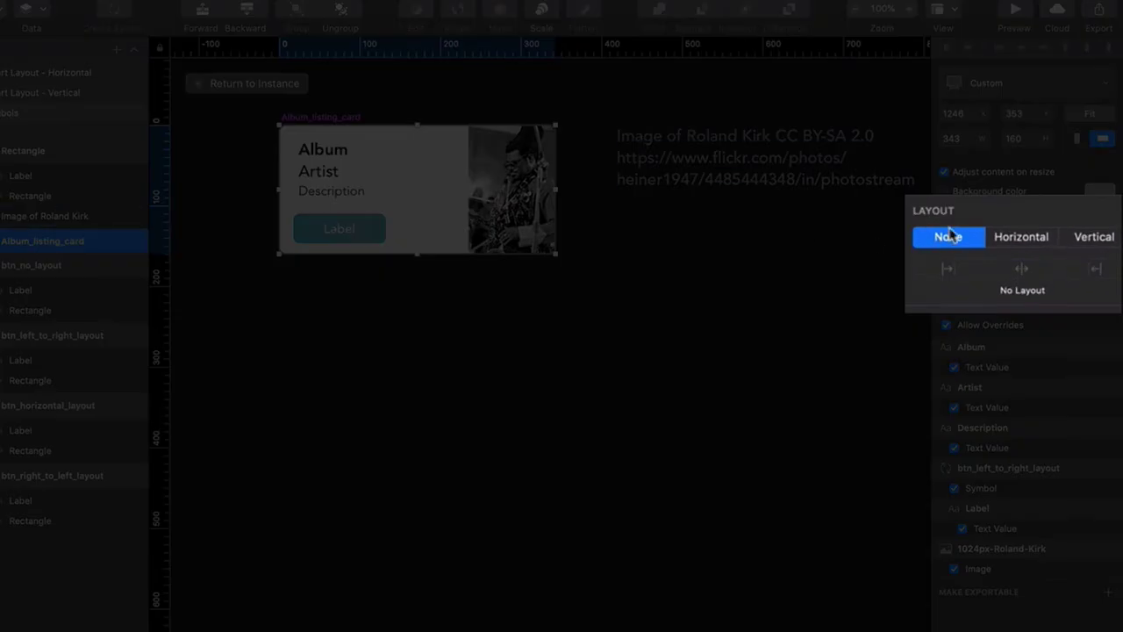
pyautogui.click(1090, 240)
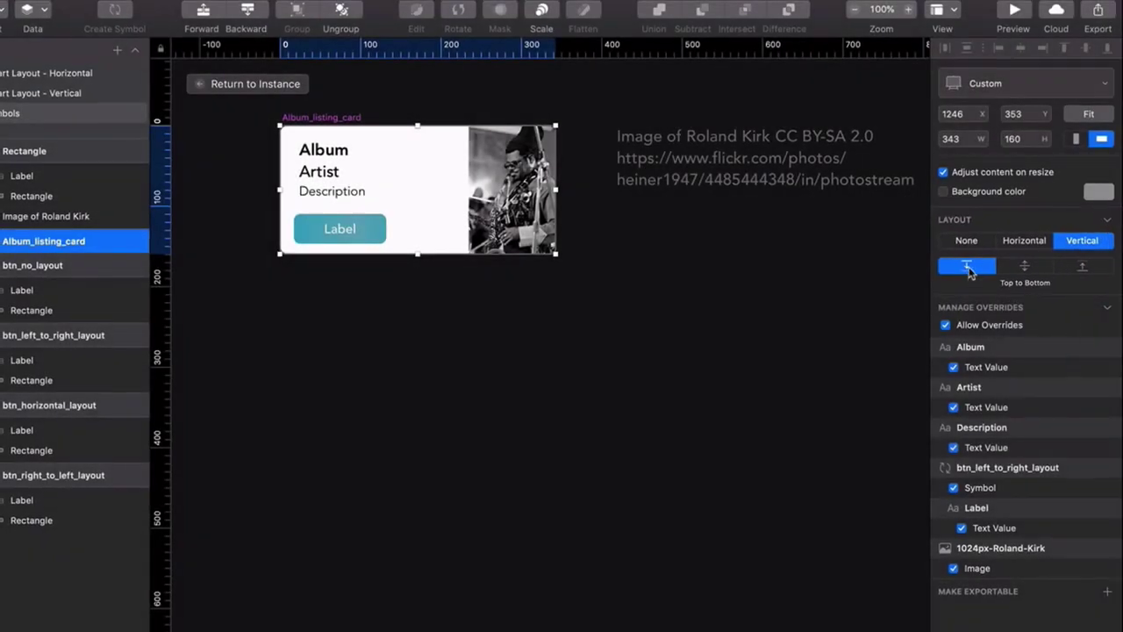
pyautogui.click(259, 88)
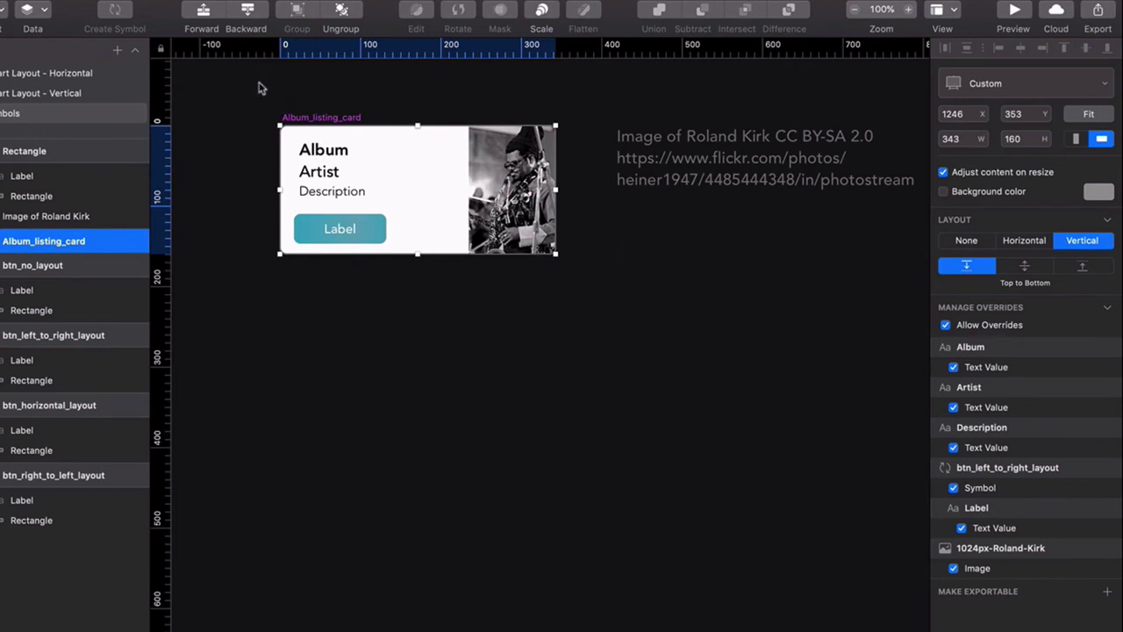
# Paste the long album description into the card's Description override so it grows taller.
pyautogui.doubleClick(321, 192)
pyautogui.click(958, 372)
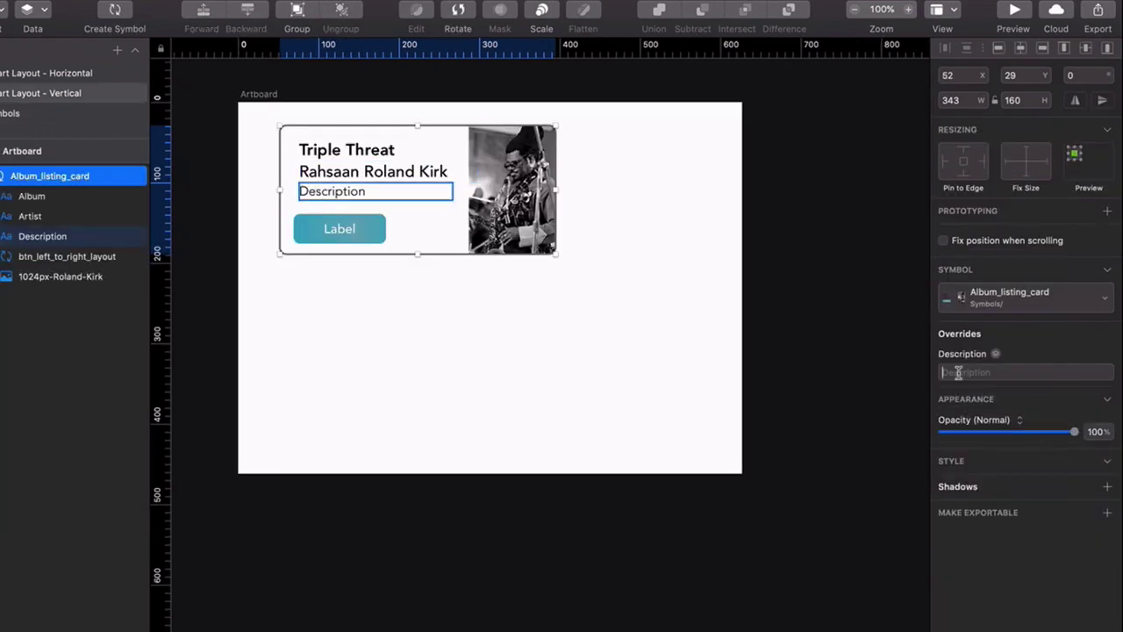
pyautogui.press('super+v')
pyautogui.press('Return')
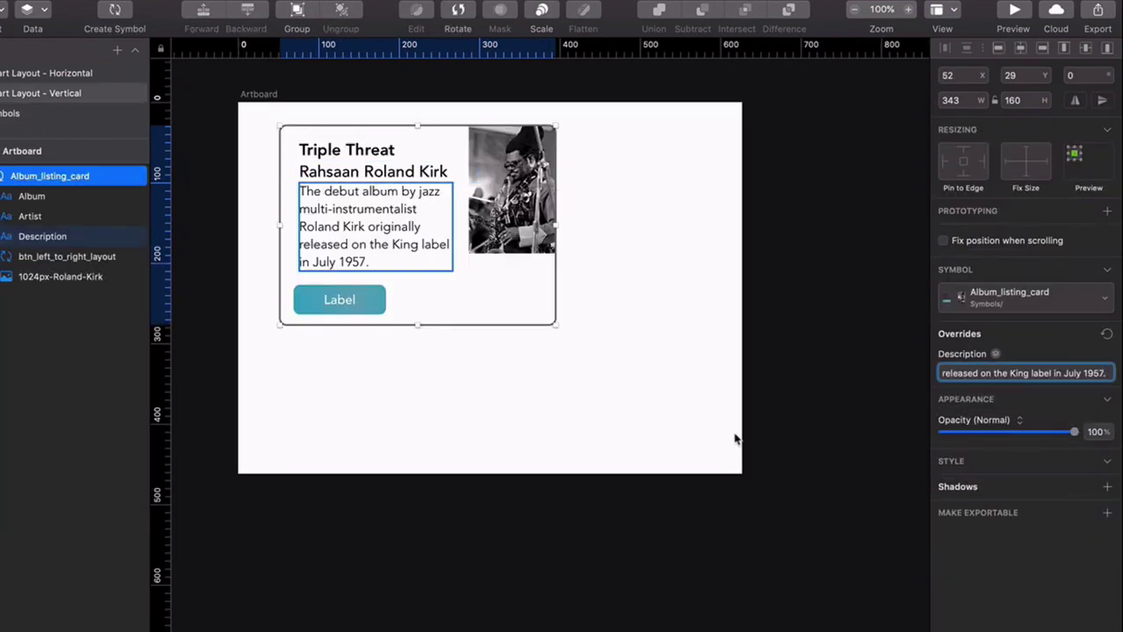
pyautogui.click(662, 425)
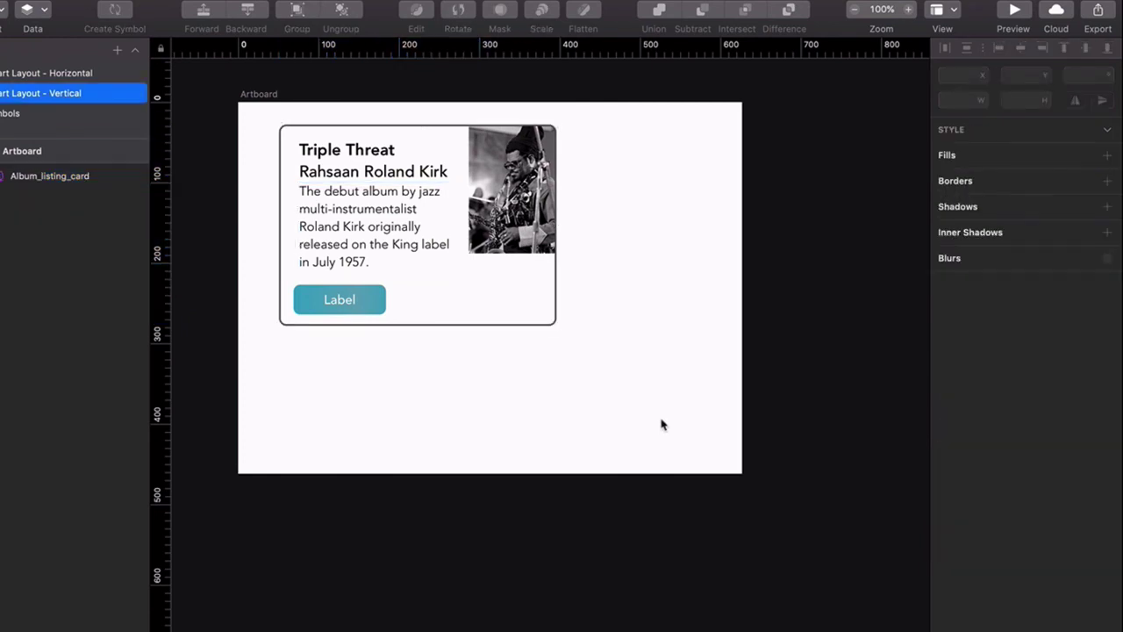
pyautogui.doubleClick(471, 314)
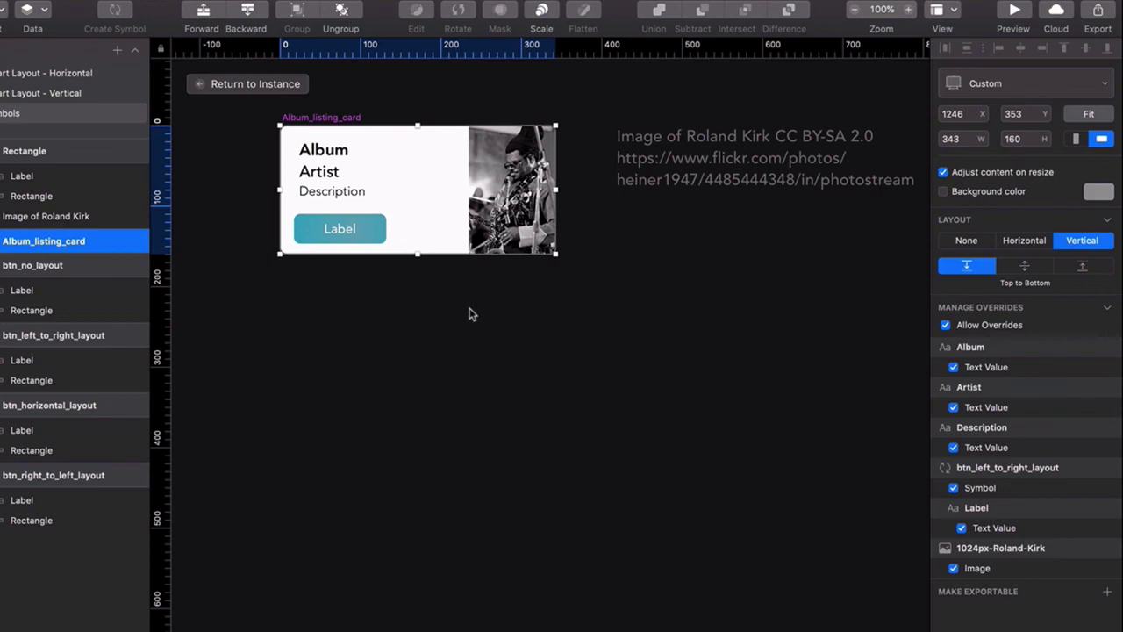
pyautogui.doubleClick(354, 191)
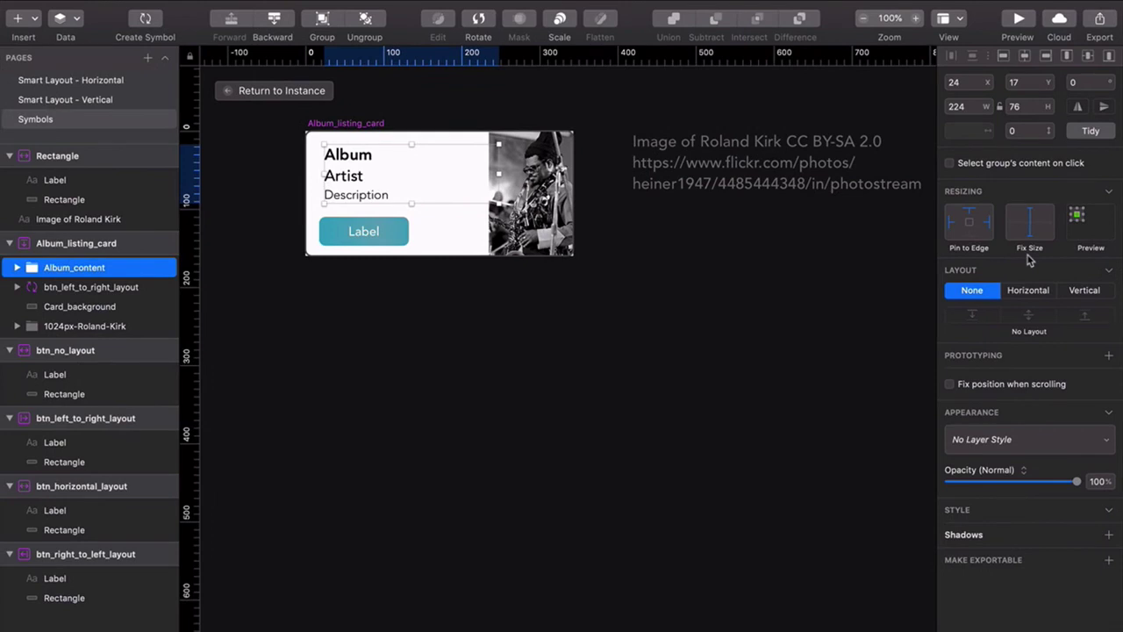
pyautogui.click(306, 90)
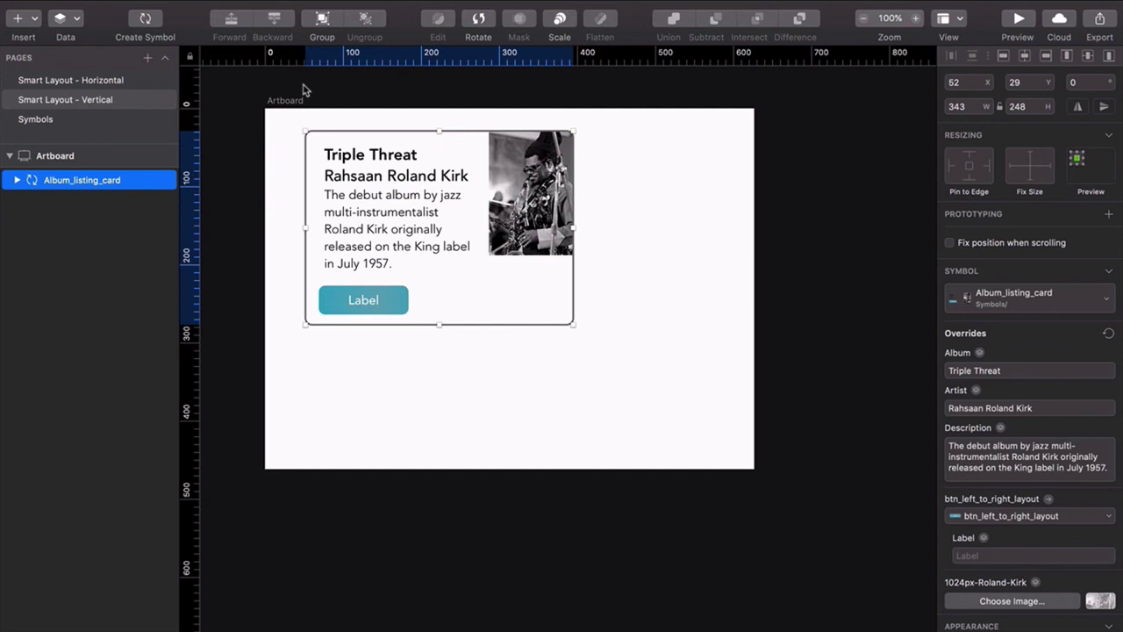
# Widen the Triple Threat album card to the right to 419 px.
pyautogui.moveTo(573, 324); pyautogui.dragTo(631, 287)
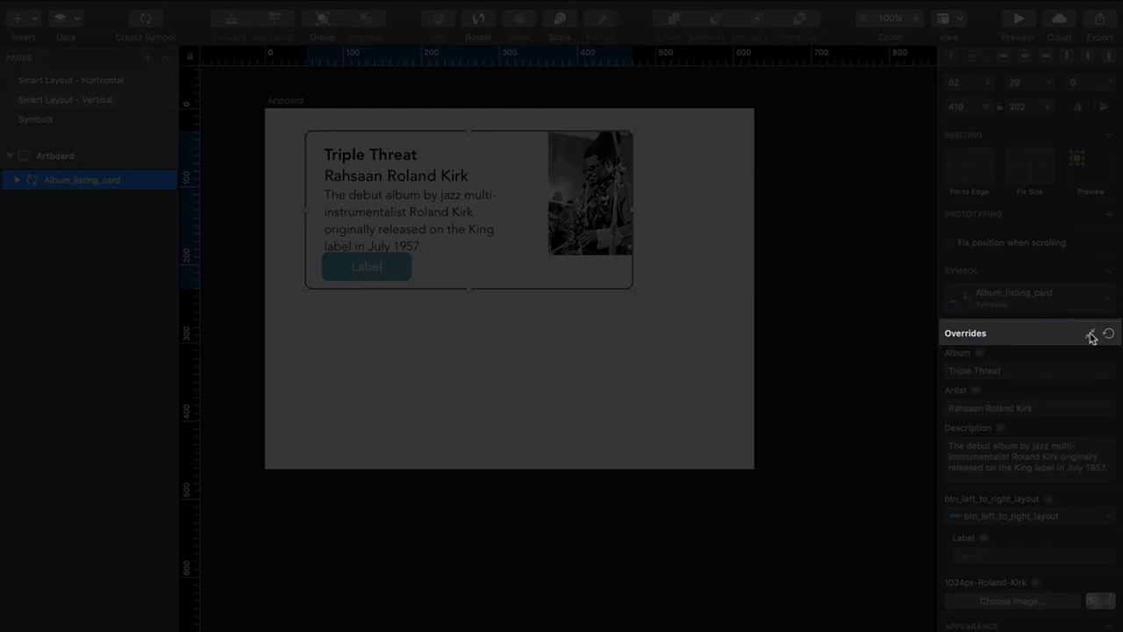